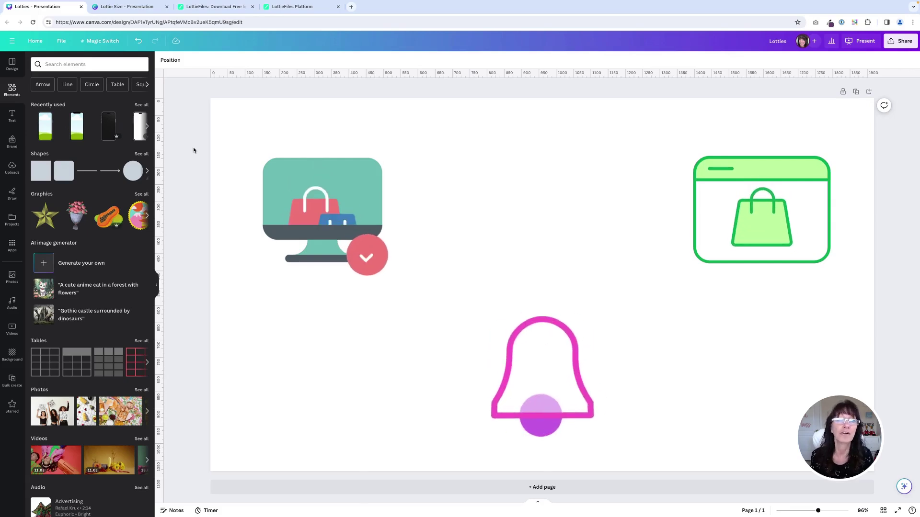
Switch to the 'Lottie Size - Presentation' design with the PNG, GIF and LOTTIE comparison slide
left_click(191, 139)
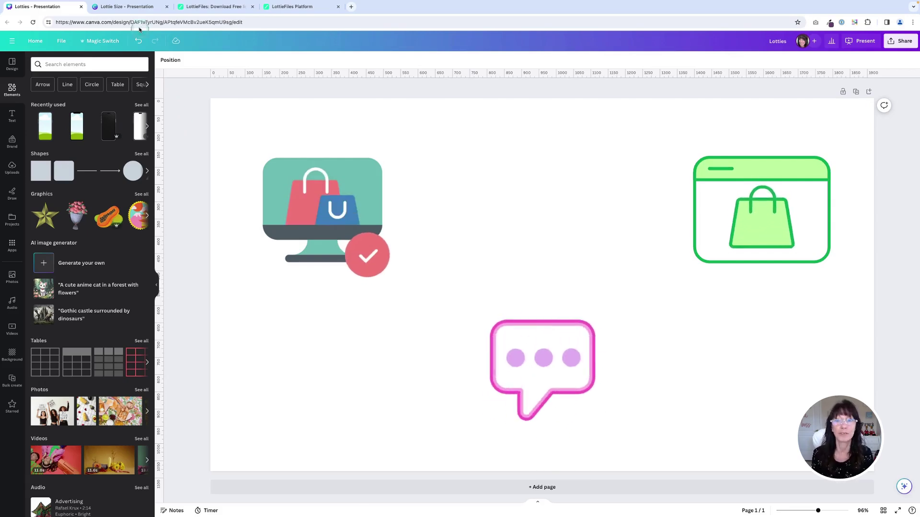
left_click(130, 7)
left_click(197, 196)
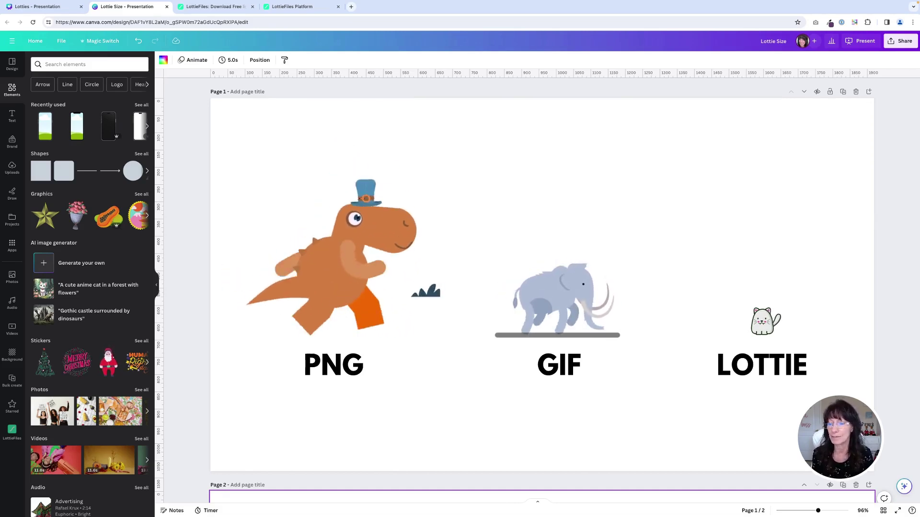
Scroll down to the blank page 2 and view the LottieFiles app details from Apps
left_click(405, 382)
scroll(406, 382, "down", 8)
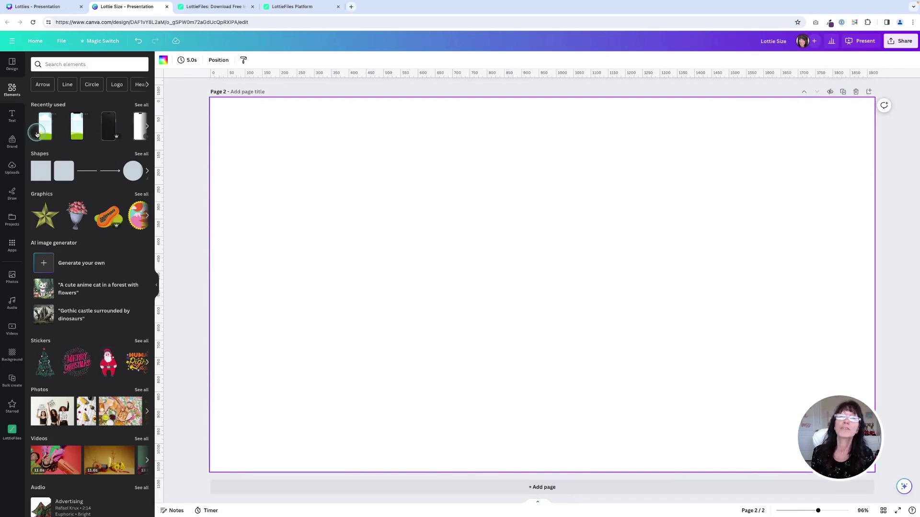
mouse_move(36, 118)
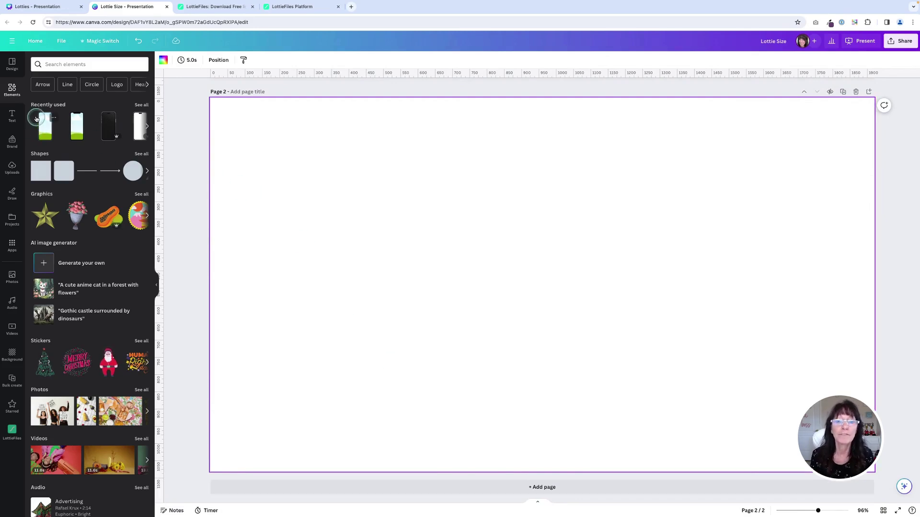
left_click(12, 246)
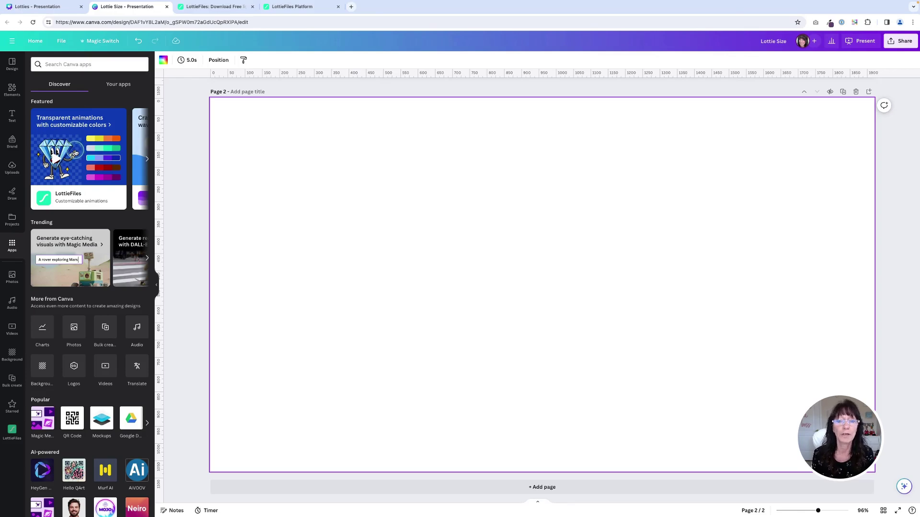
left_click(75, 152)
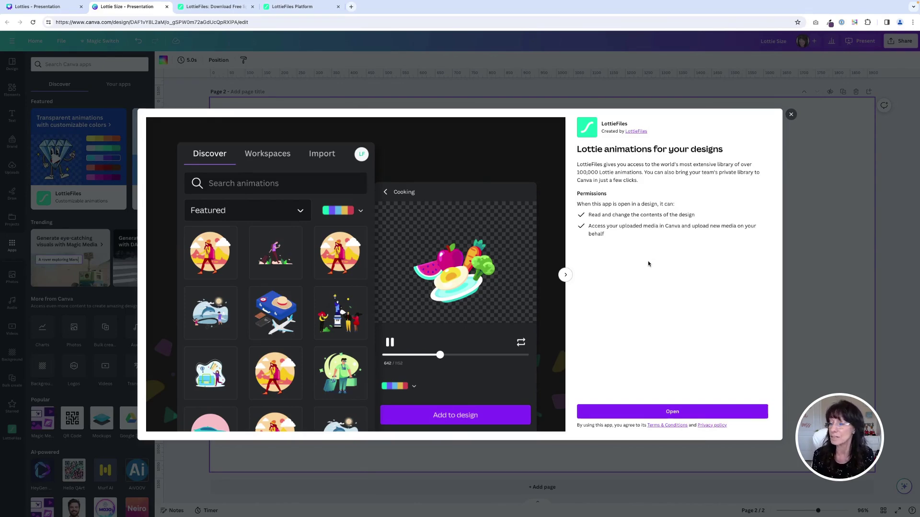
Launch the LottieFiles app and sort its animations by Popular
left_click(702, 415)
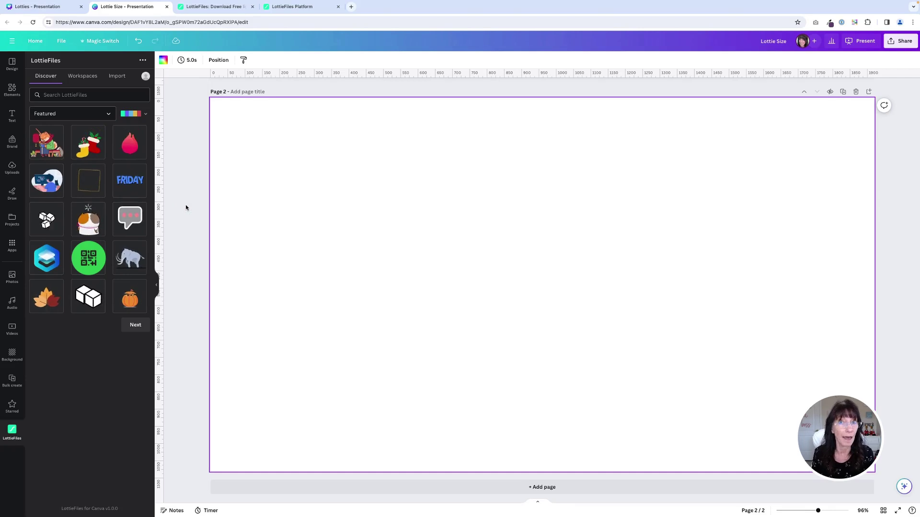
left_click(129, 145)
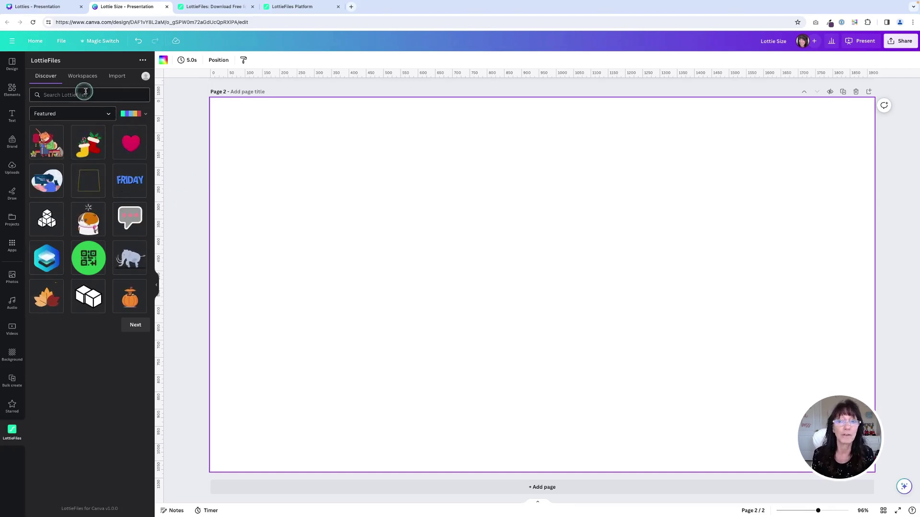
left_click(65, 94)
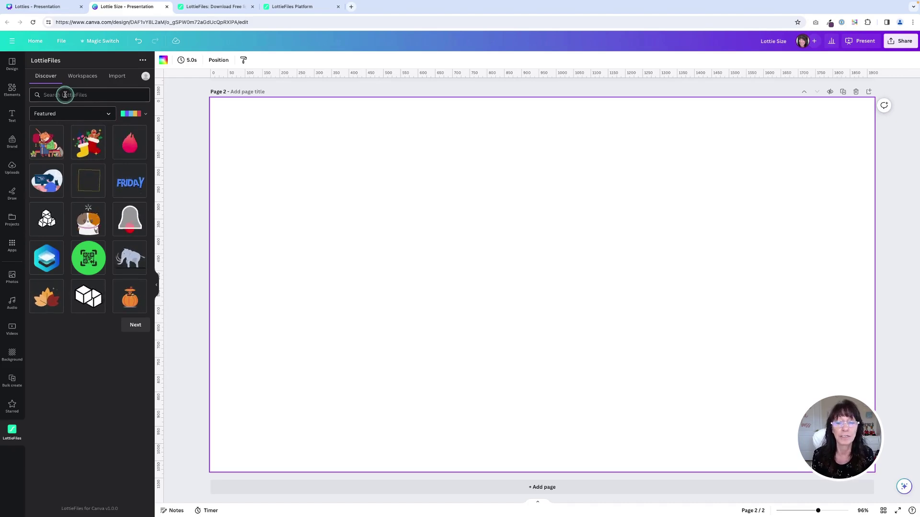
left_click(82, 113)
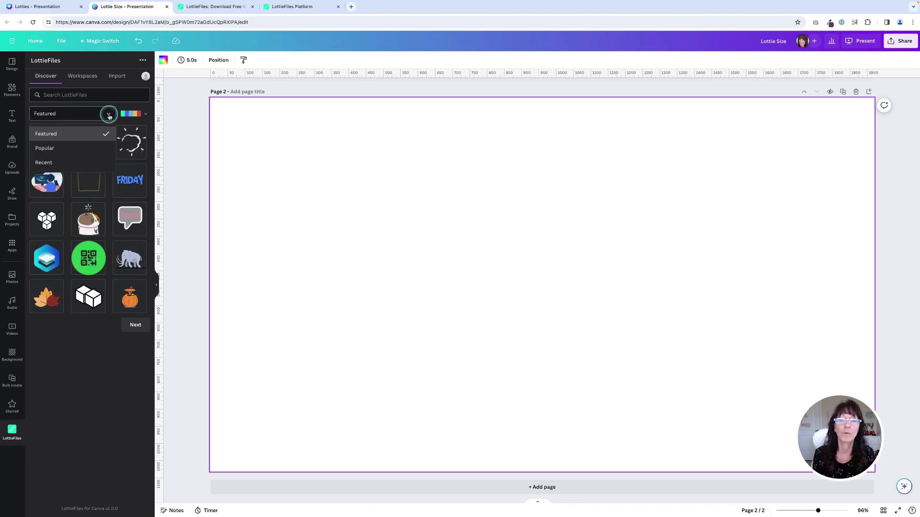
left_click(80, 149)
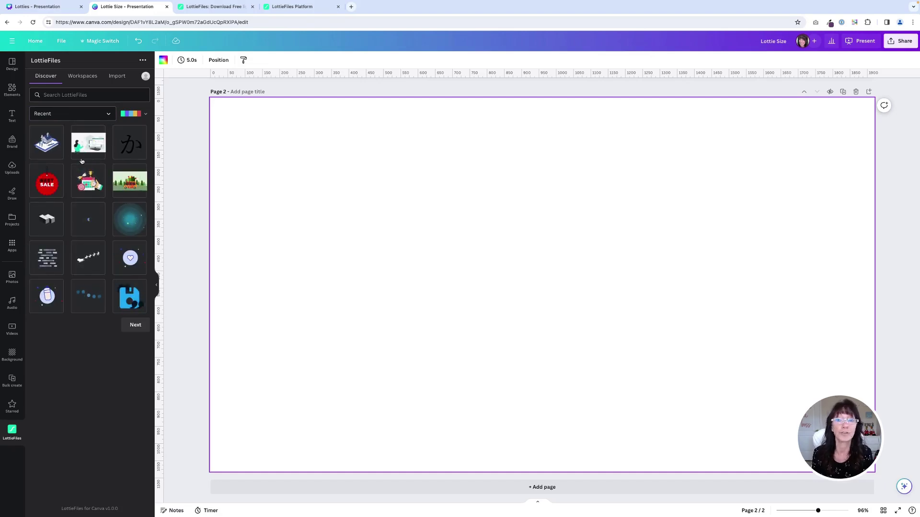
Return to Featured animations and search LottieFiles for 'shop'
left_click(81, 134)
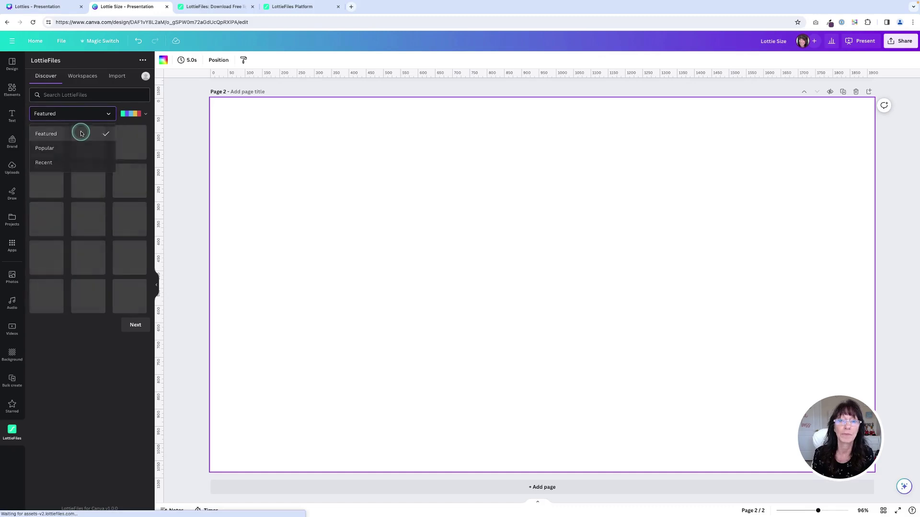
left_click(86, 96)
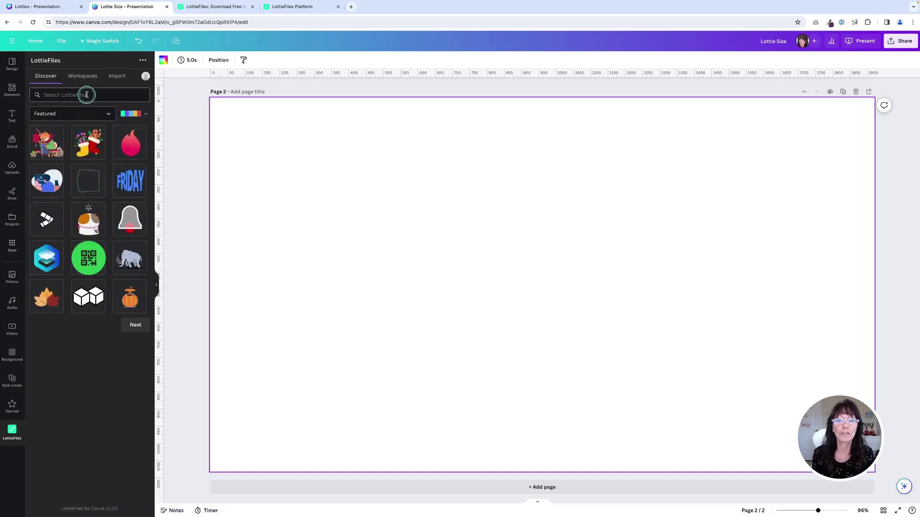
type("shop")
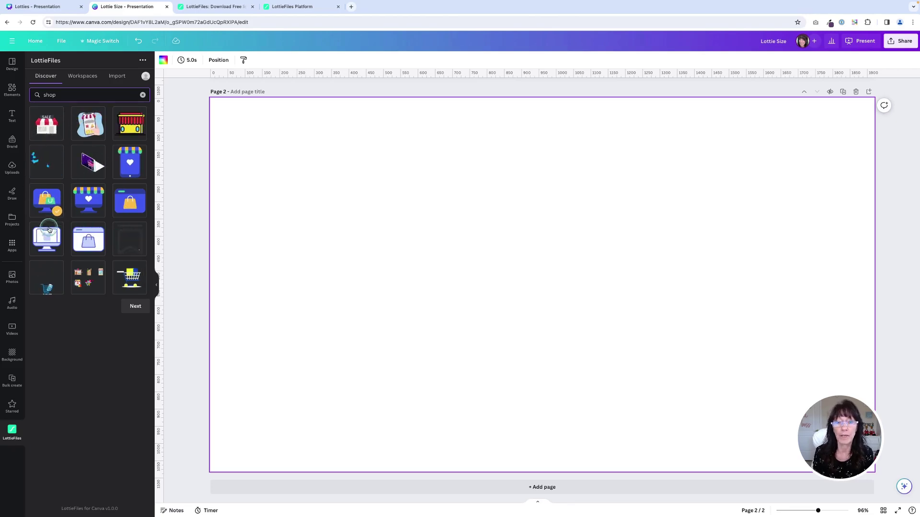
Open the Shop Window animation and preview the yellow, purple, orange, and teal preset palettes, settling on purple
left_click(91, 241)
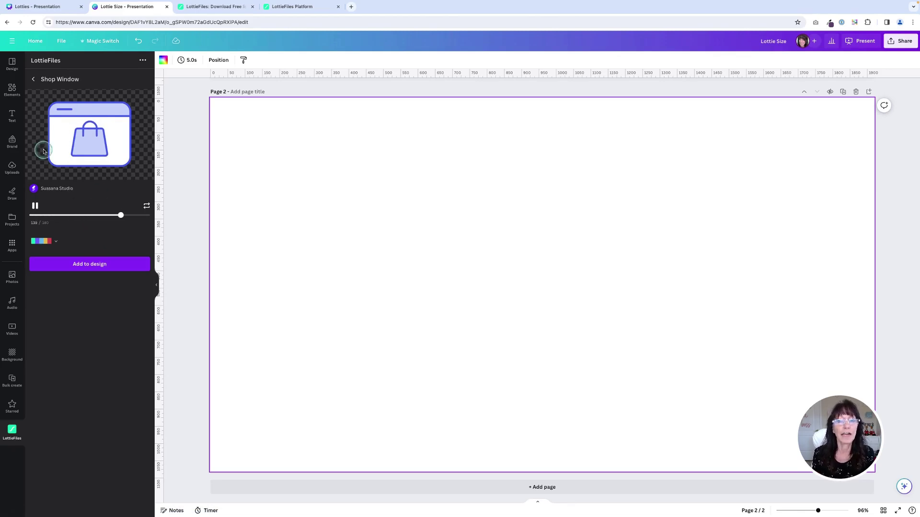
left_click(55, 242)
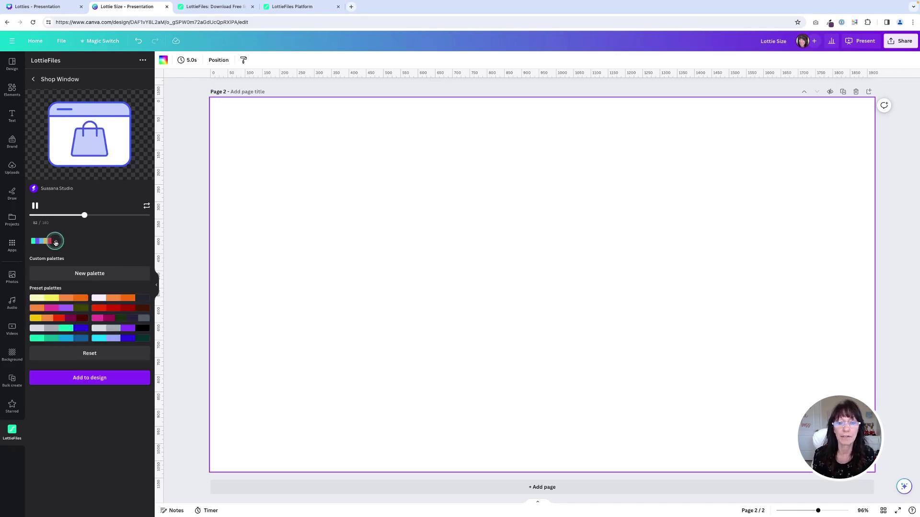
left_click(55, 299)
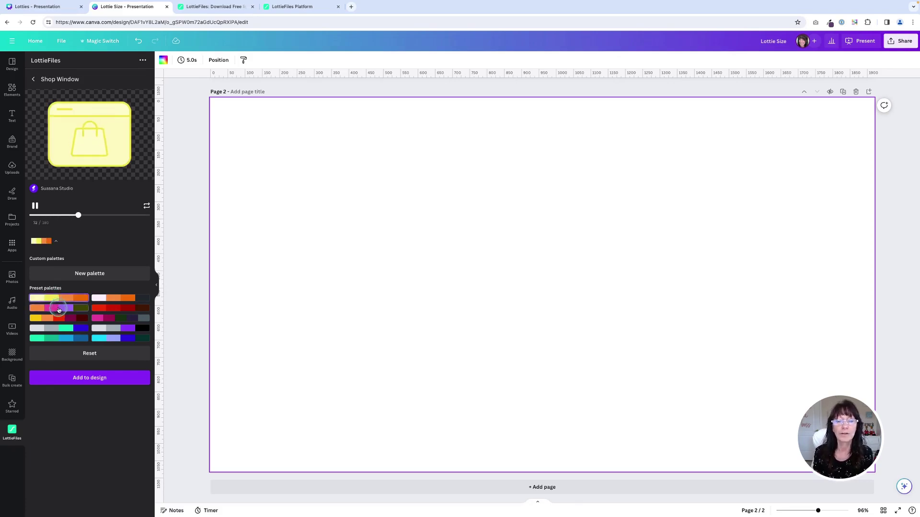
left_click(59, 309)
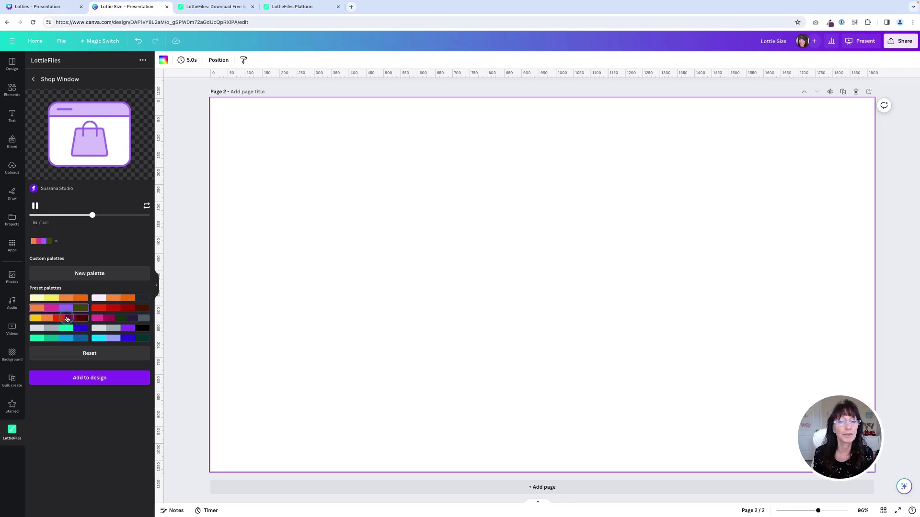
left_click(66, 318)
left_click(68, 327)
left_click(67, 338)
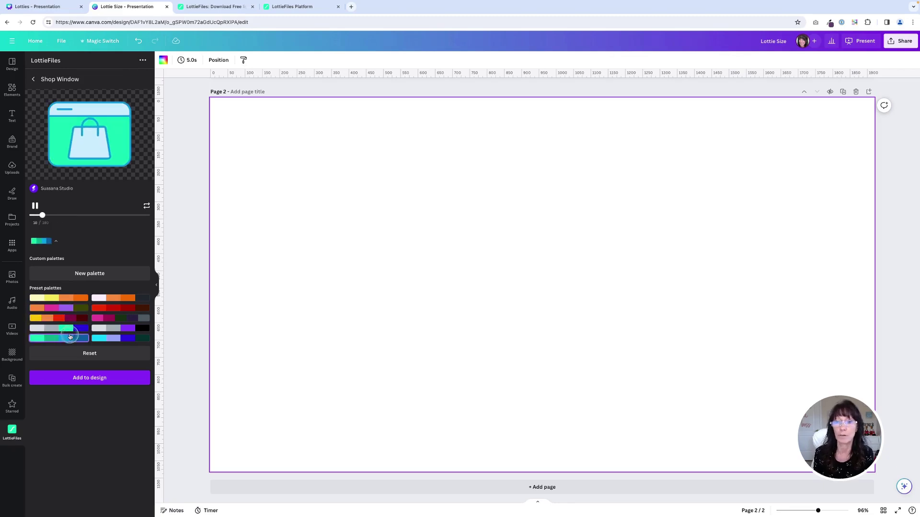
left_click(69, 309)
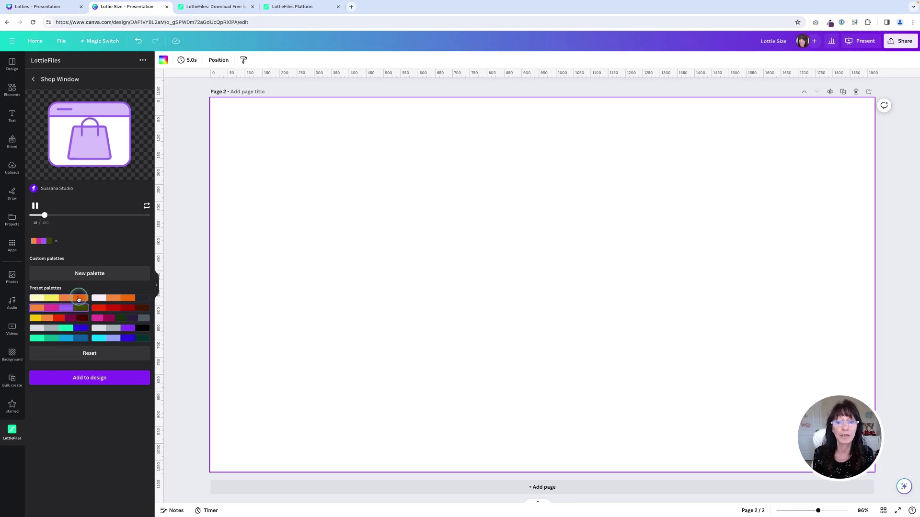
Create a new custom palette with an added colour and add the recoloured Shop Window to page 2
left_click(110, 382)
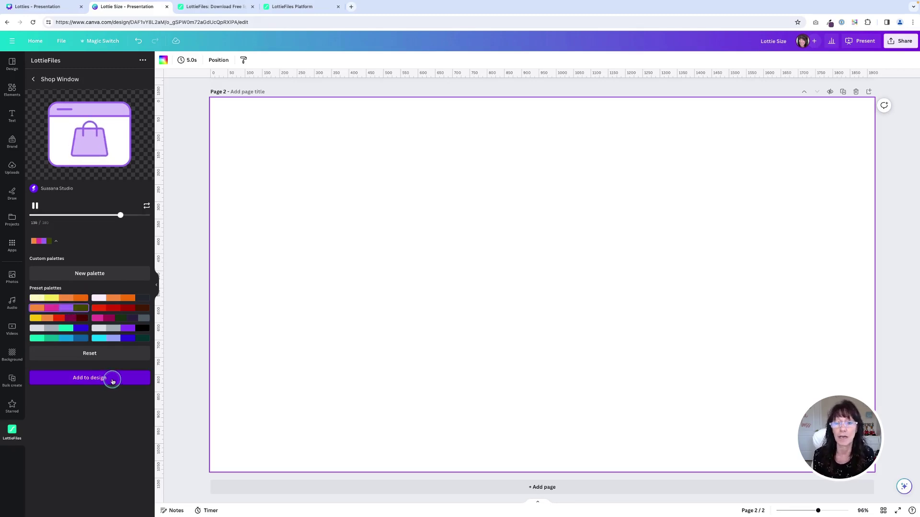
left_click(63, 318)
left_click(109, 355)
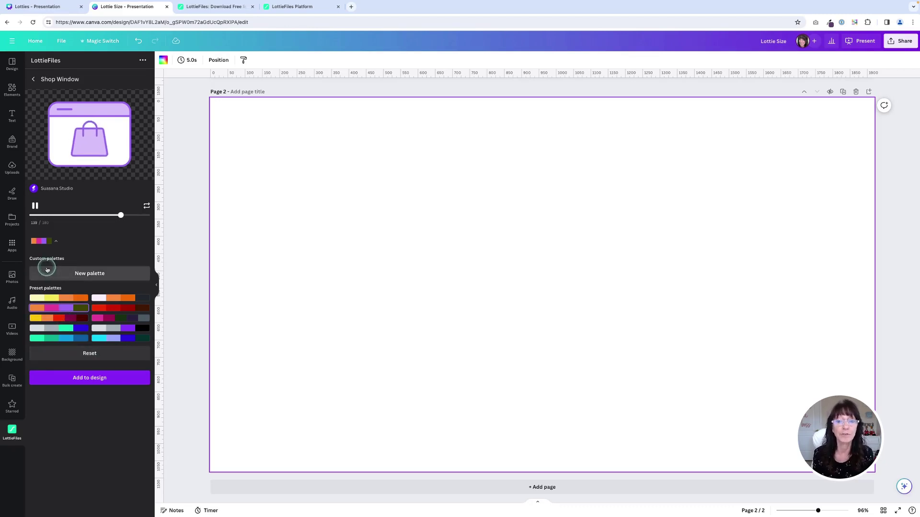
left_click(103, 273)
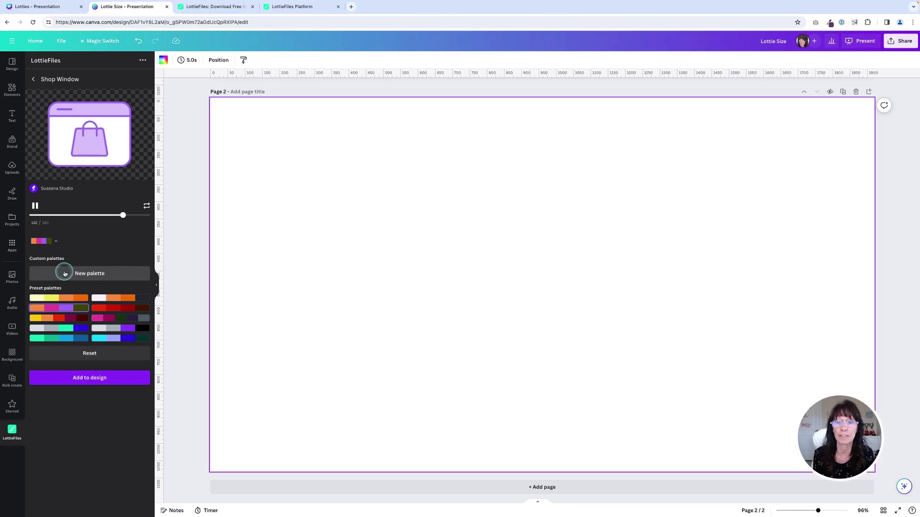
left_click(101, 273)
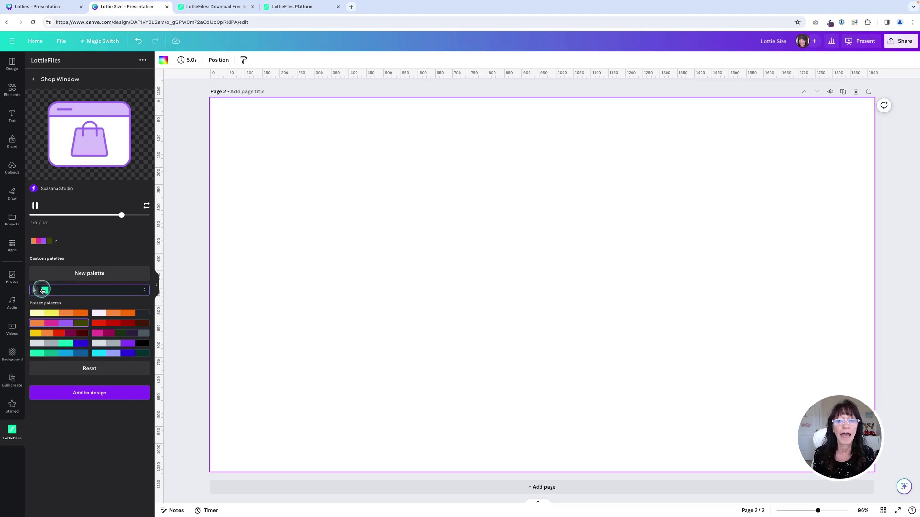
left_click(34, 291)
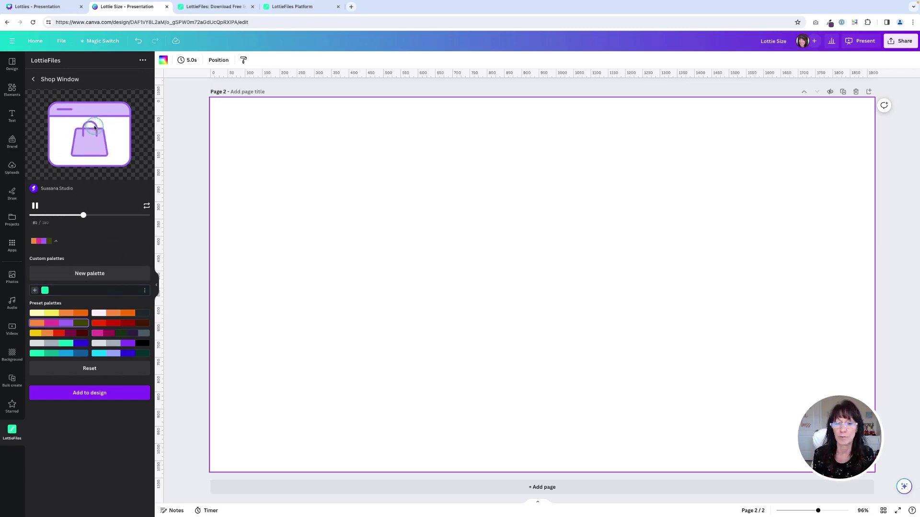
left_click(108, 395)
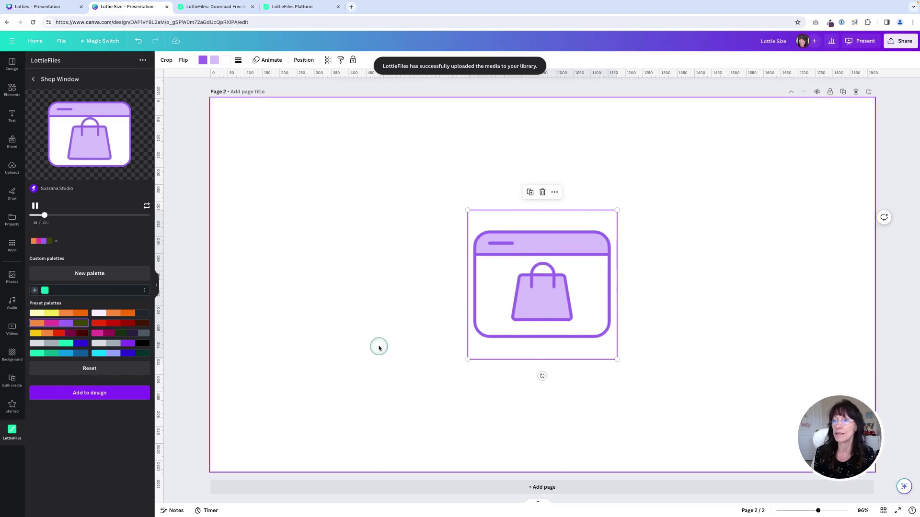
Select the Shop Window animation on page 2 and zoom in to inspect it
left_click(380, 193)
left_click(545, 261)
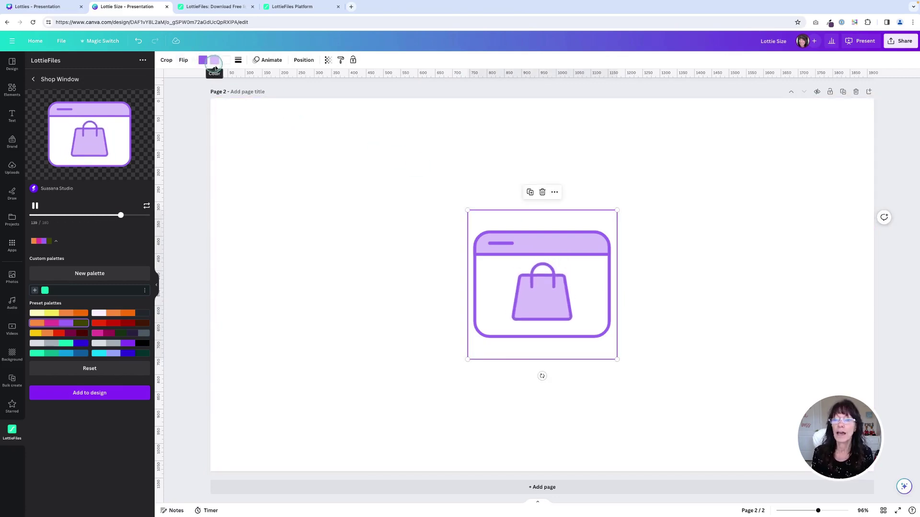
key("ctrl+plus")
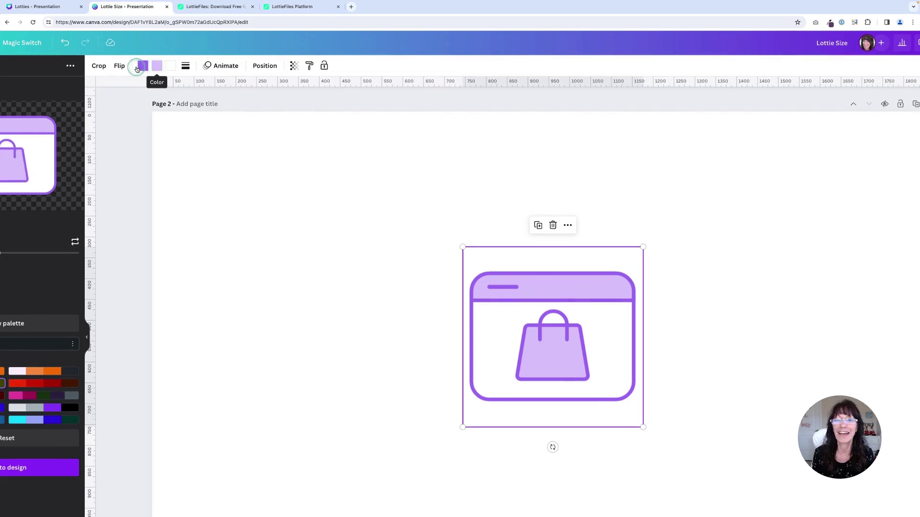
key("ctrl+minus")
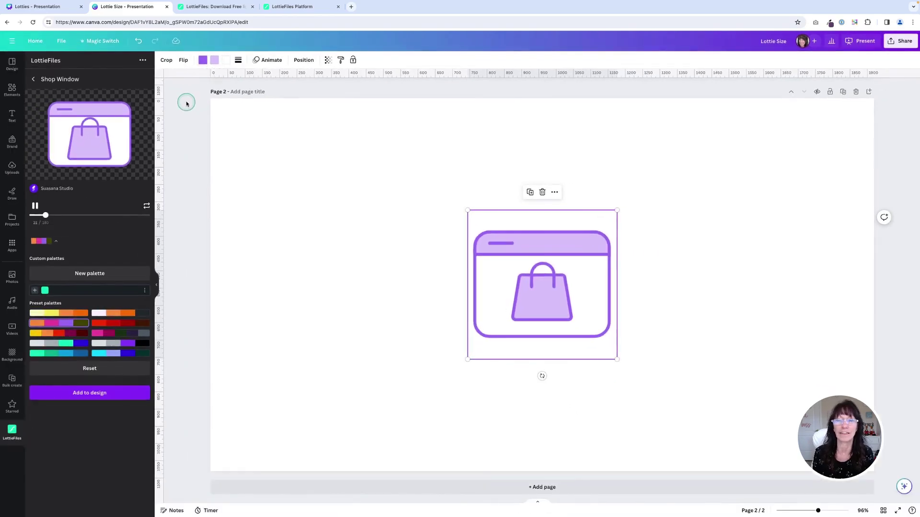
Give the shopping-bag graphic a teal #008080 outline and a light teal fill
left_click(203, 60)
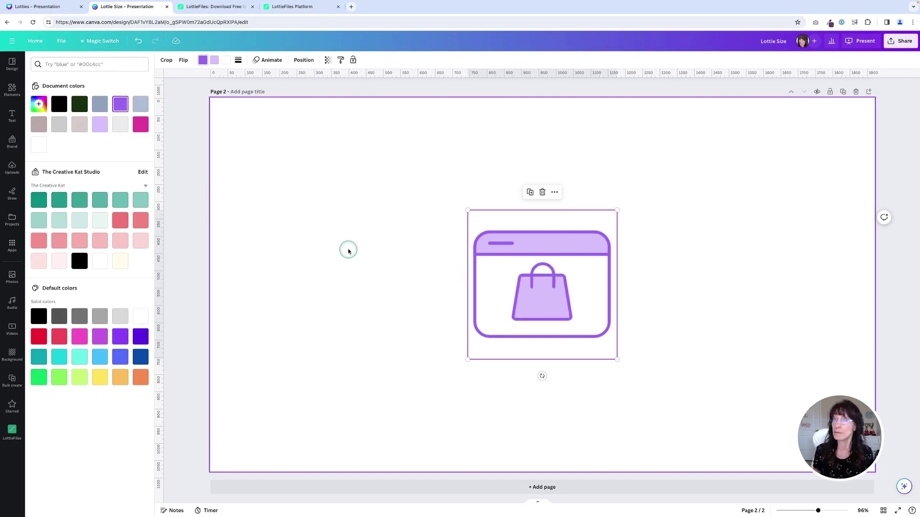
left_click(38, 201)
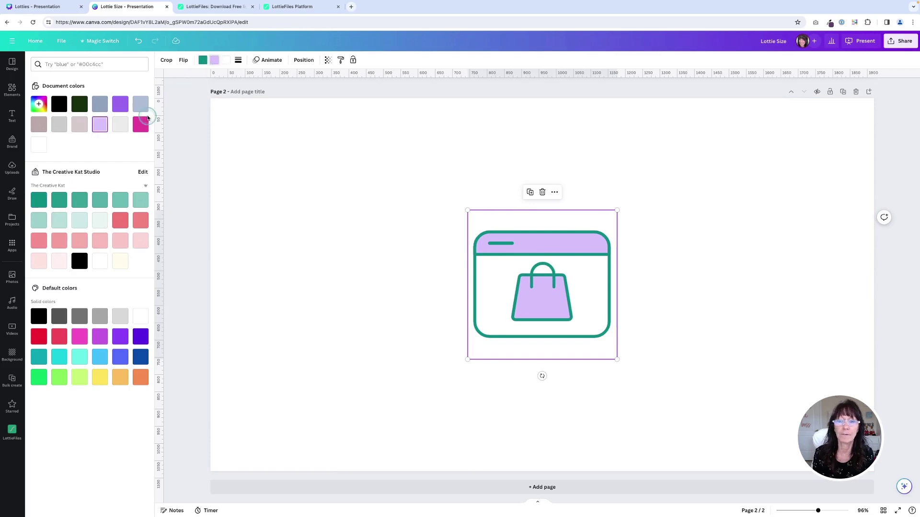
left_click(61, 224)
left_click(353, 250)
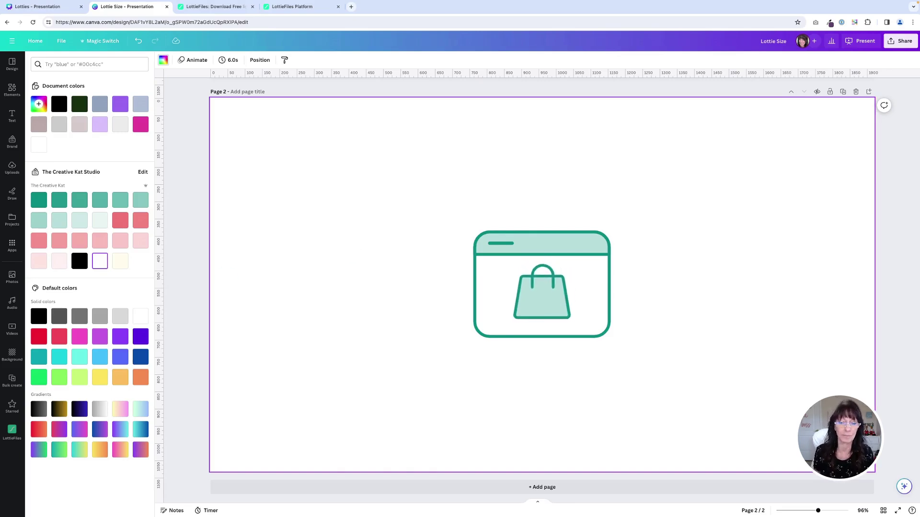
left_click(13, 431)
Open the New Massage (notification) animation and apply a green and blue preset palette
left_click(190, 191)
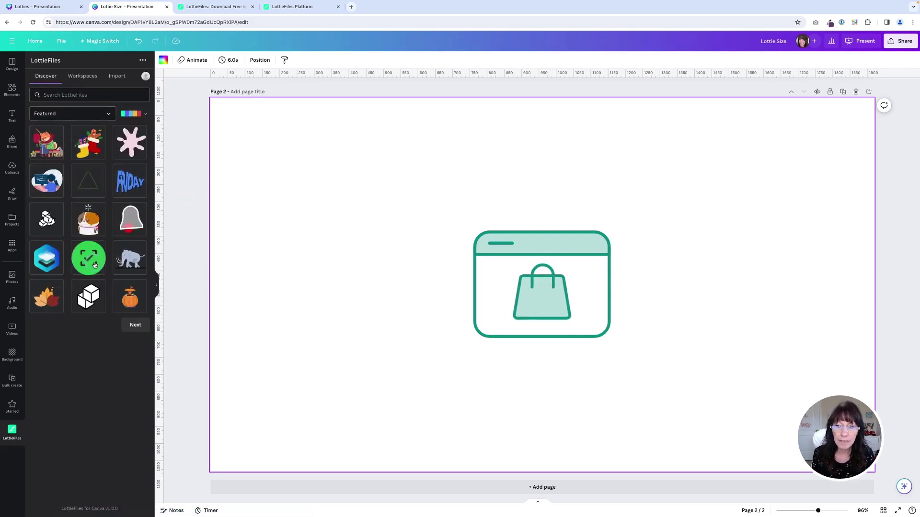
left_click(126, 226)
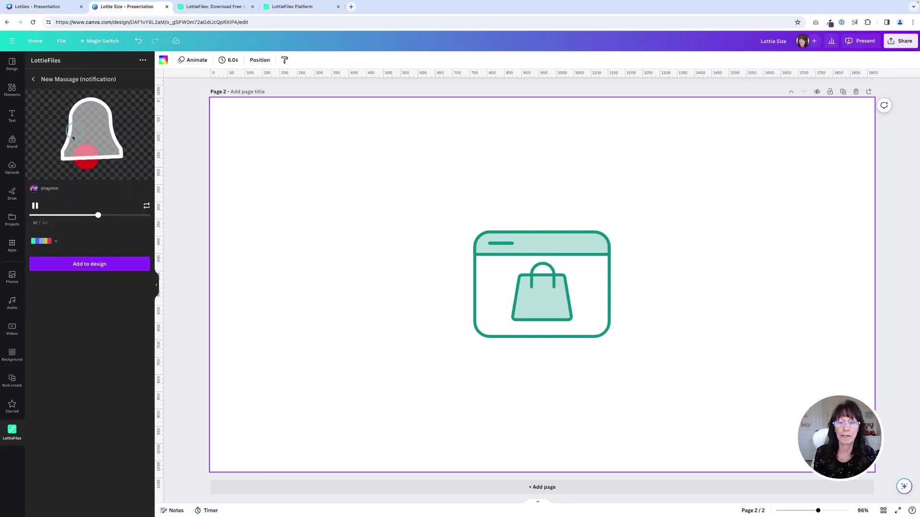
left_click(55, 244)
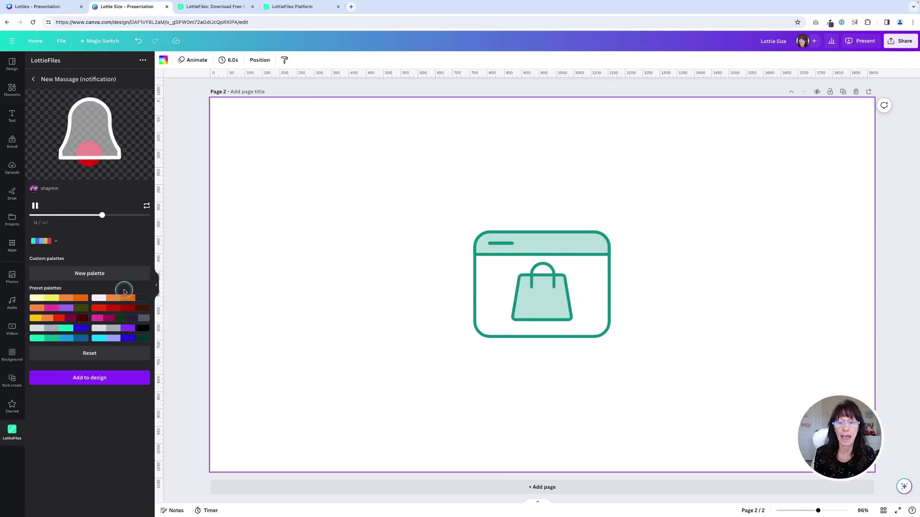
left_click(69, 341)
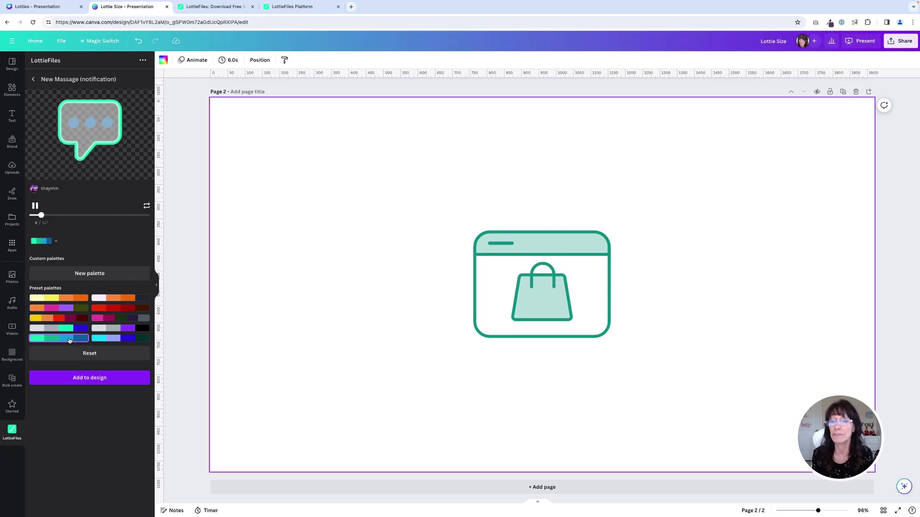
Build a new custom palette, adding colours including hex 008080 with increased opacity
left_click(71, 277)
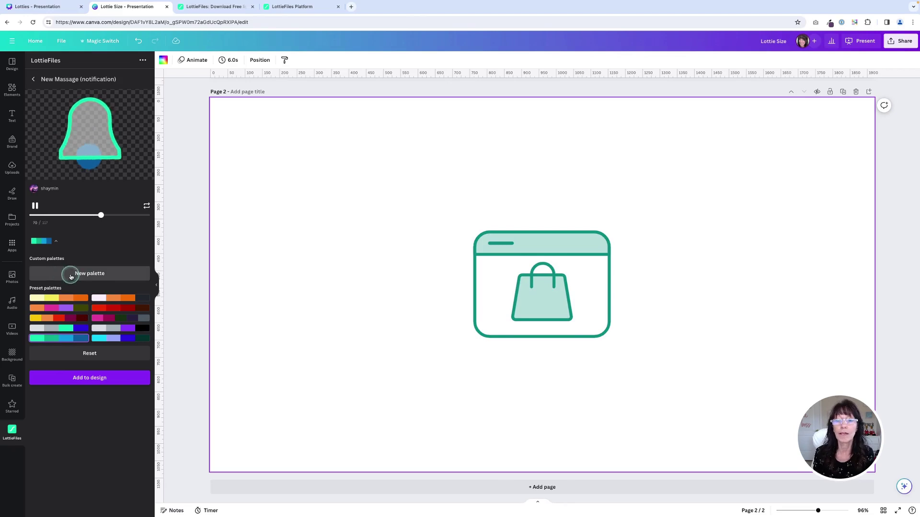
left_click(110, 275)
left_click(37, 291)
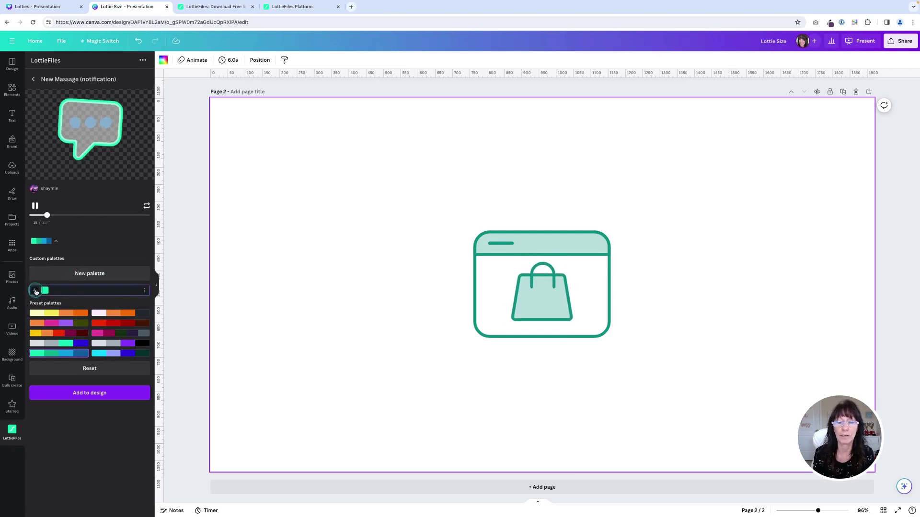
left_click(36, 291)
left_click(75, 272)
type("008080")
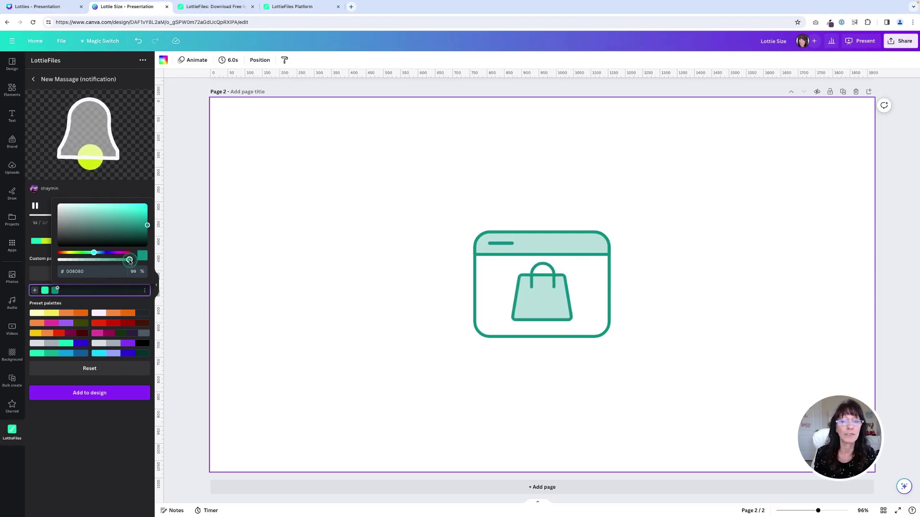
left_click_drag(83, 259, 98, 254)
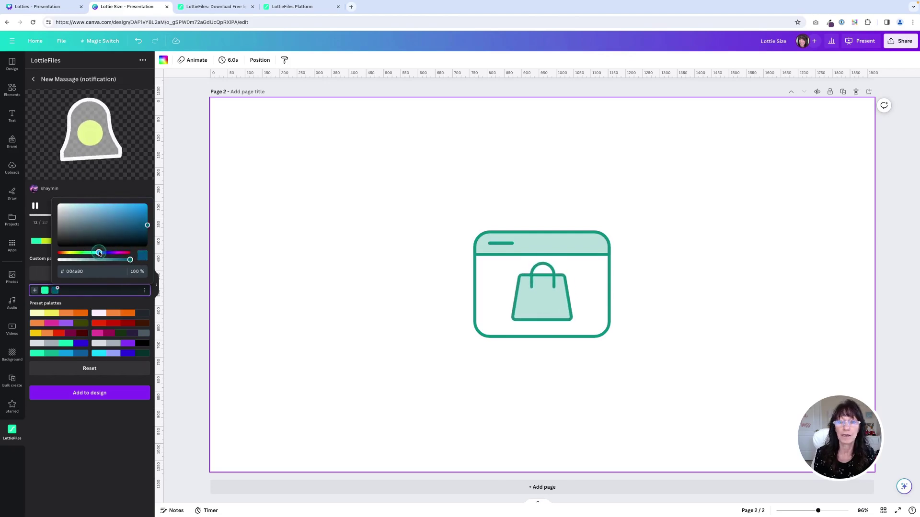
left_click(96, 291)
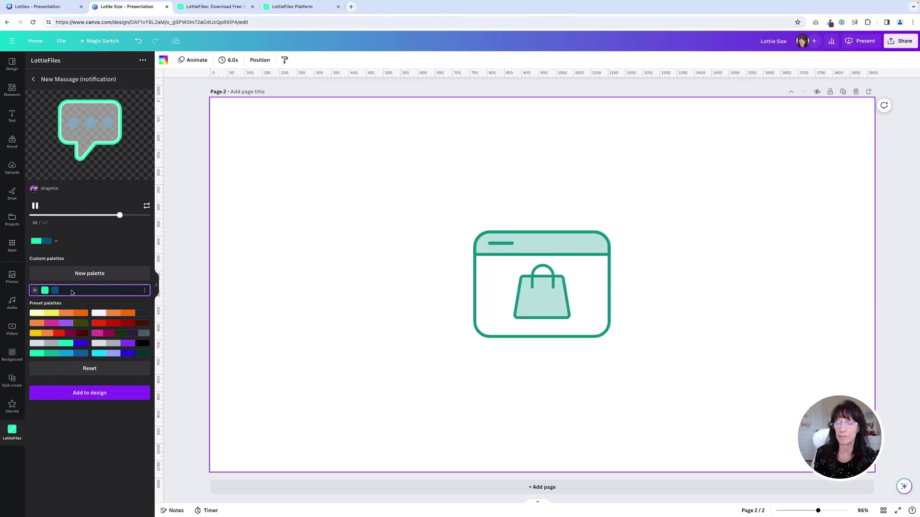
Add the mint and dark blue speech-bubble Lottie to page 2, left of the shopping bag
left_click(108, 394)
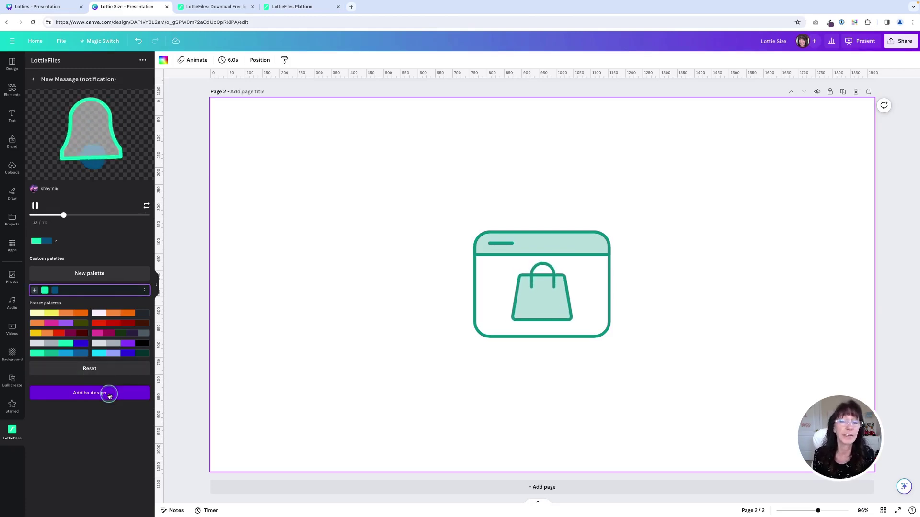
left_click(108, 394)
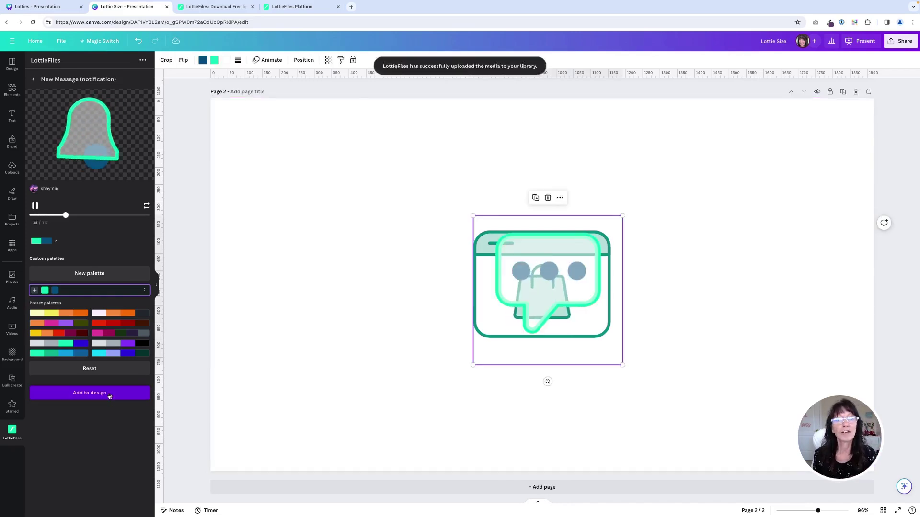
left_click_drag(581, 312, 386, 305)
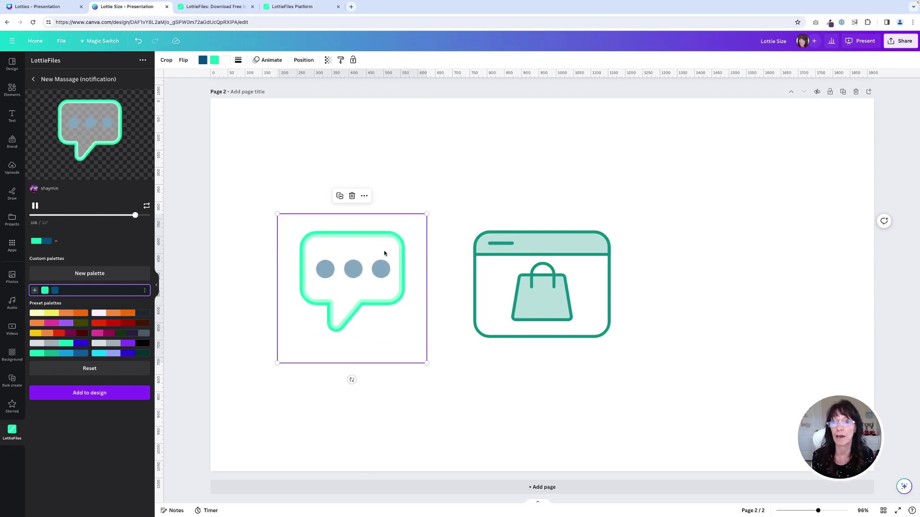
Browse the LottieFiles Products menu, then scroll the workspace dashboard's recent and community animations
left_click(214, 7)
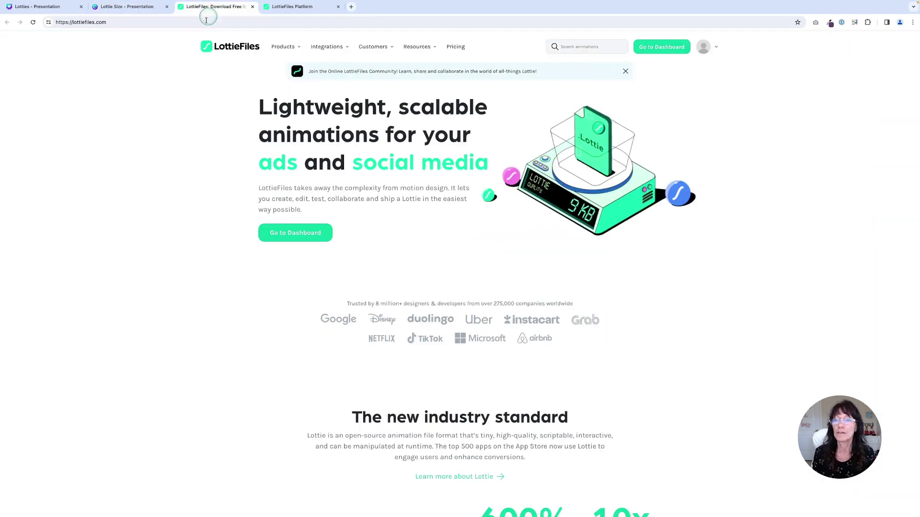
mouse_move(285, 46)
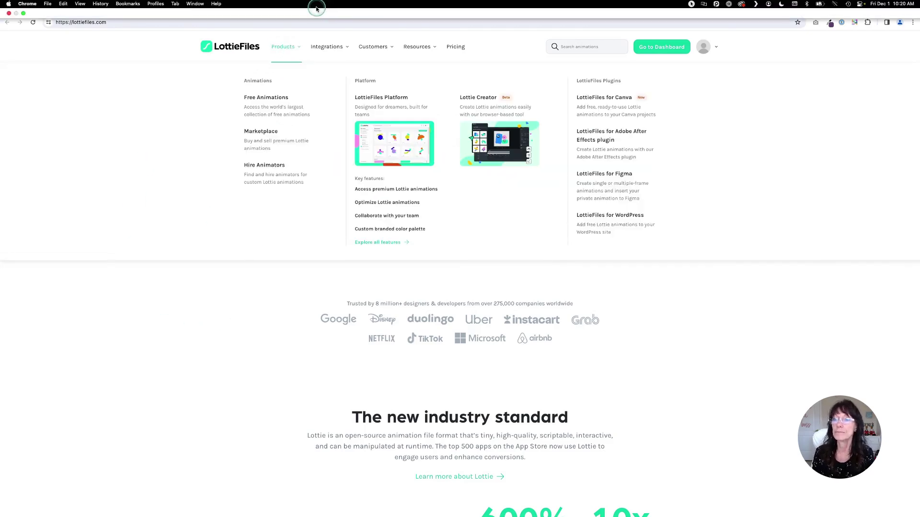
left_click(300, 8)
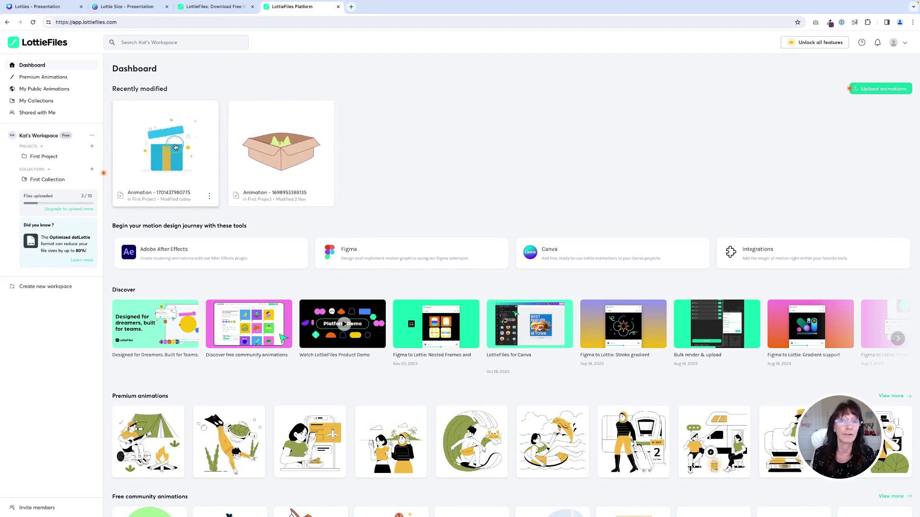
left_click(337, 80)
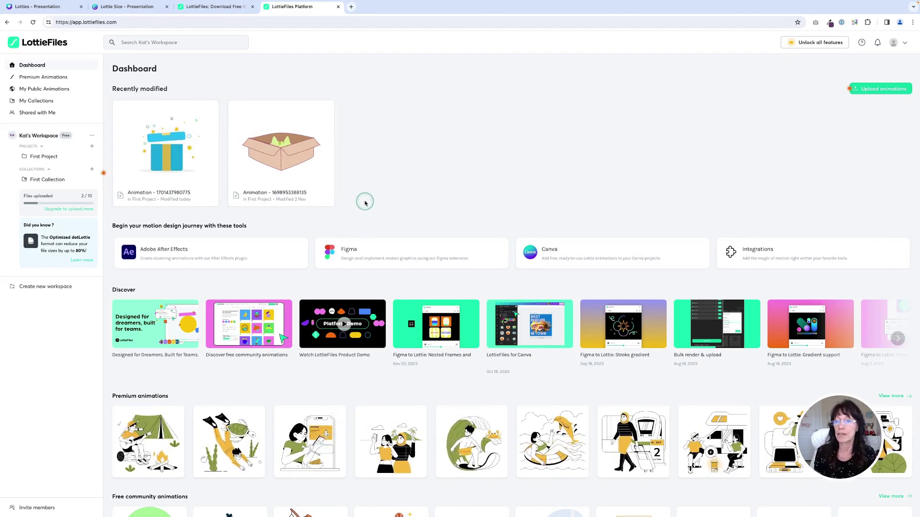
scroll(372, 188, "down", 1)
scroll(372, 188, "down", 1)
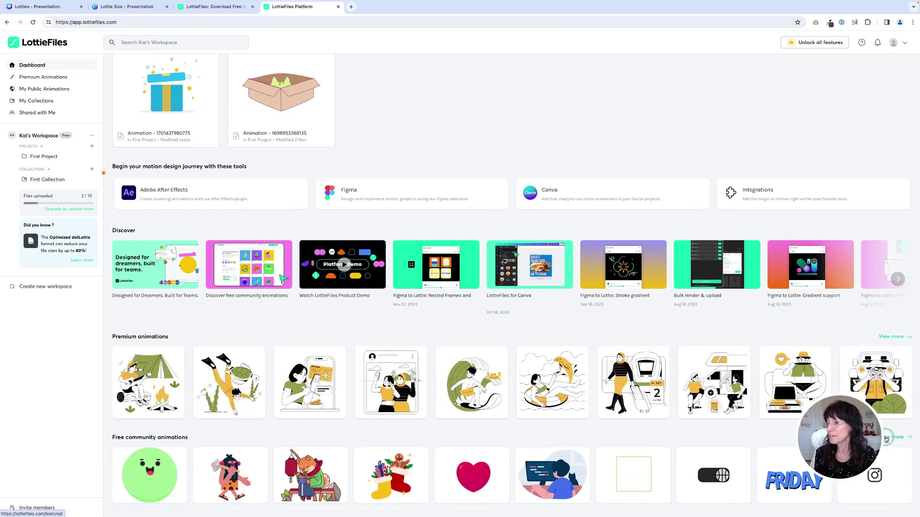
Open the free animations library and search for 'cat'
left_click(616, 486)
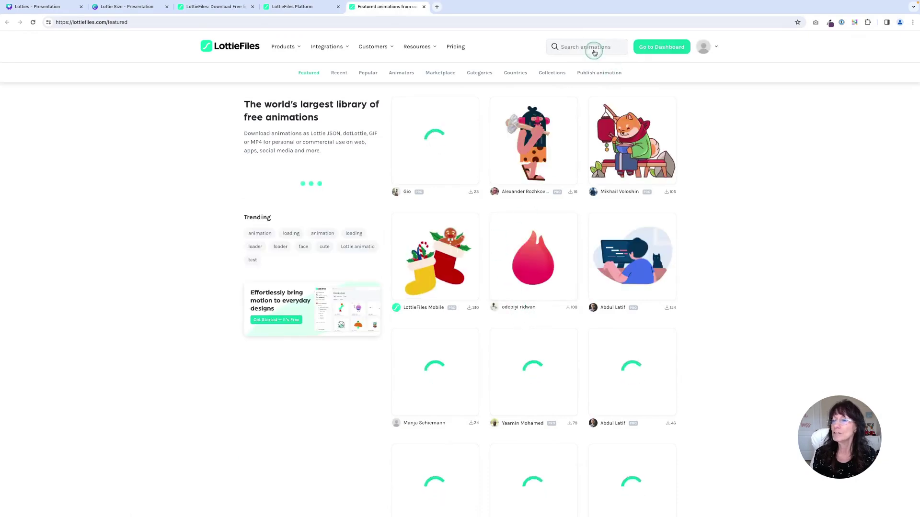
left_click(570, 46)
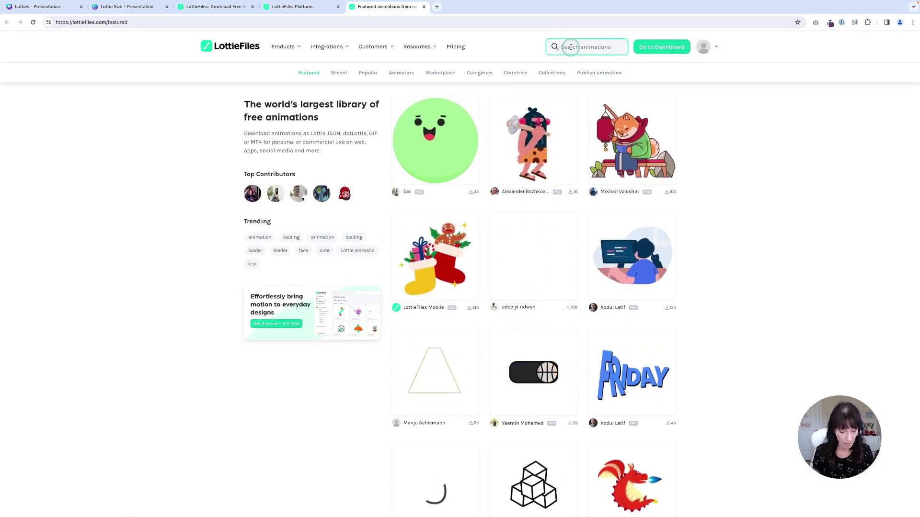
type("cat")
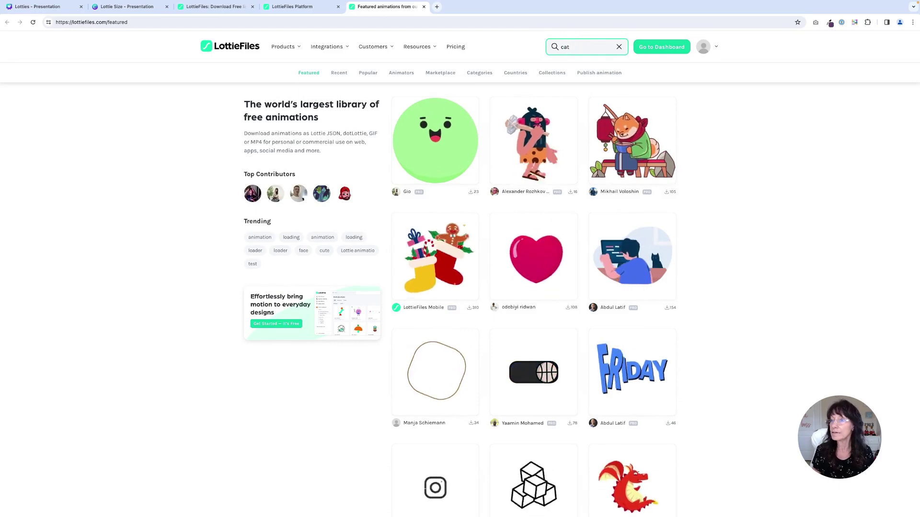
key("Return")
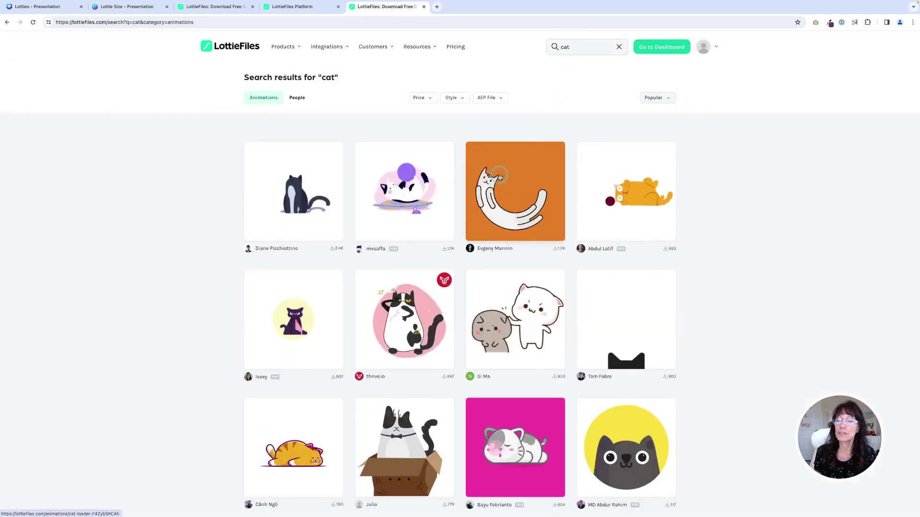
Check the Price filter and open the Loader cat animation's details
scroll(393, 253, "up", 5)
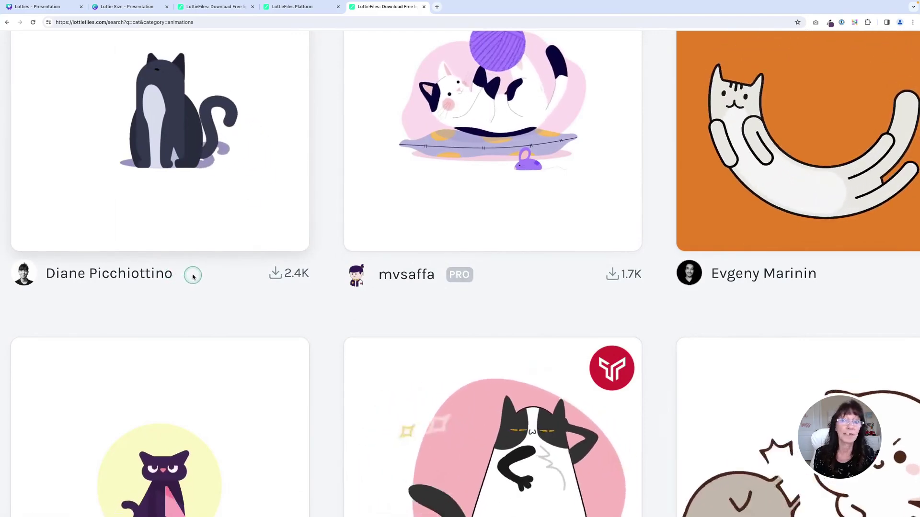
scroll(191, 276, "down", 5)
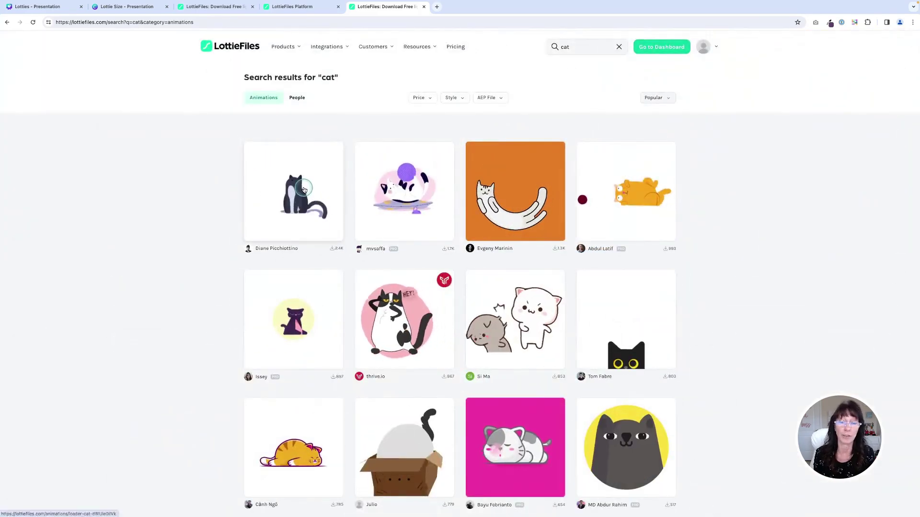
left_click(429, 99)
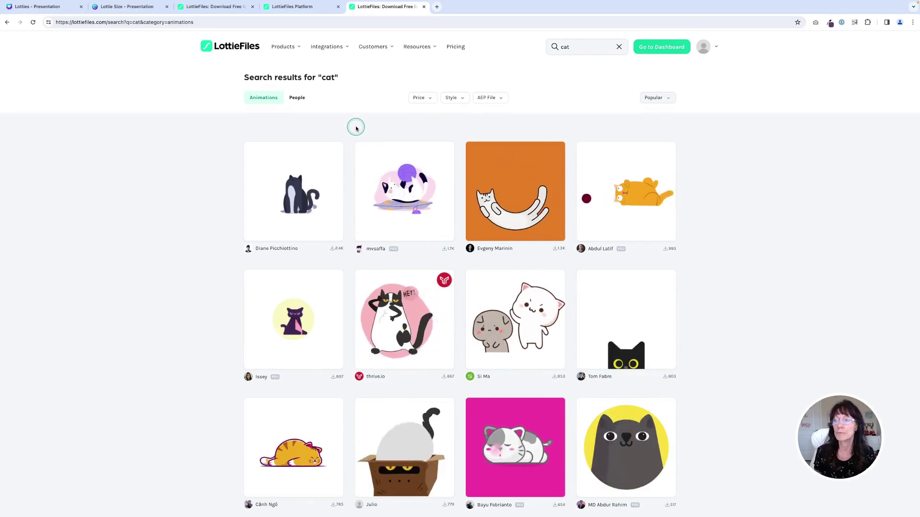
left_click(296, 203)
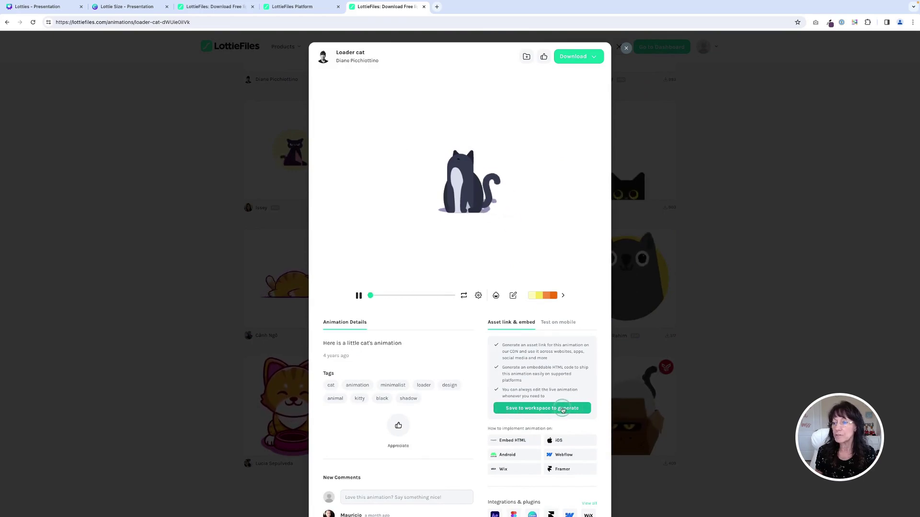
Save Loader cat to the First Project workspace and pause its playback
left_click(535, 409)
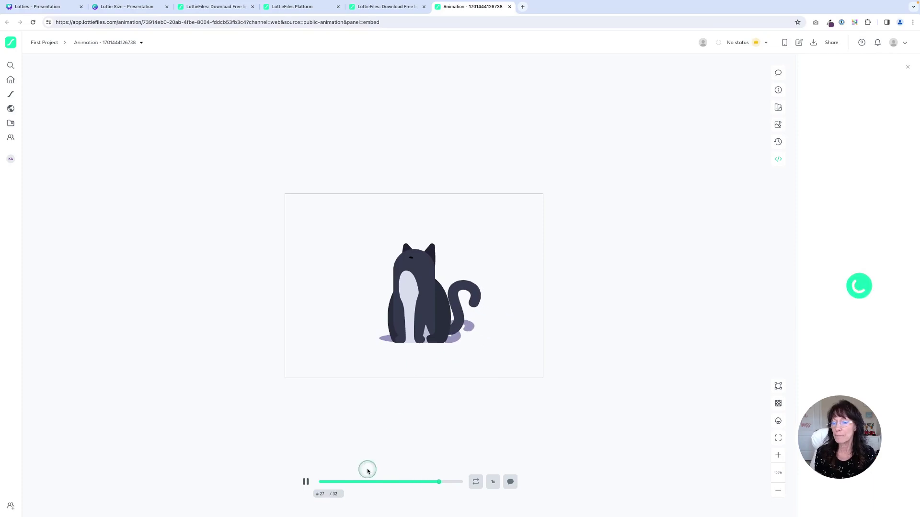
left_click(306, 483)
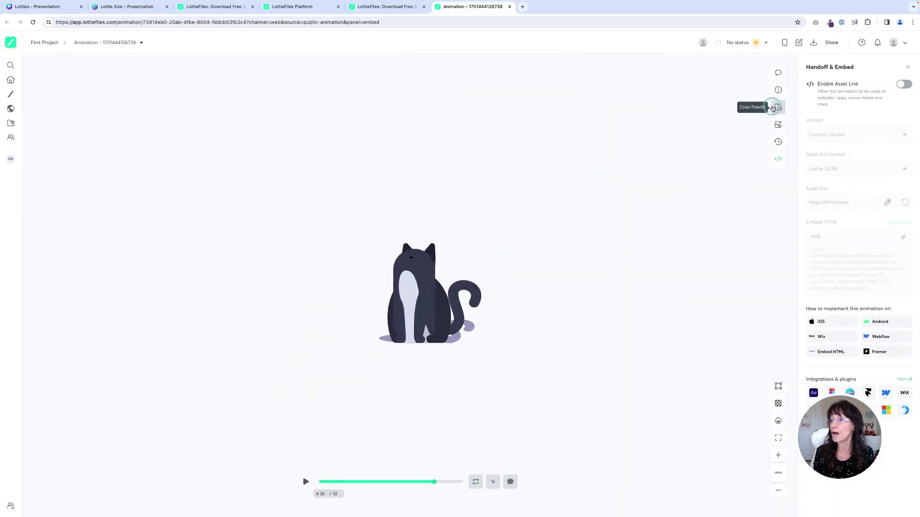
left_click(776, 110)
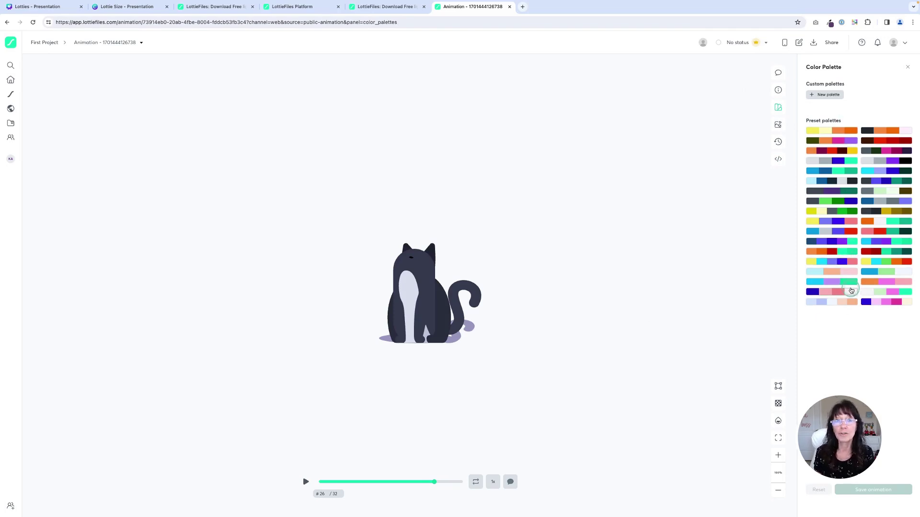
left_click(834, 162)
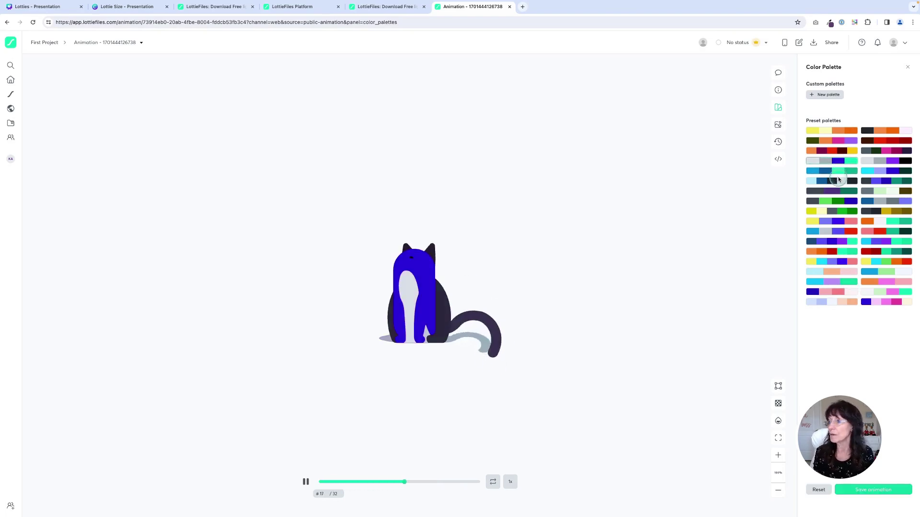
left_click(838, 181)
left_click(839, 211)
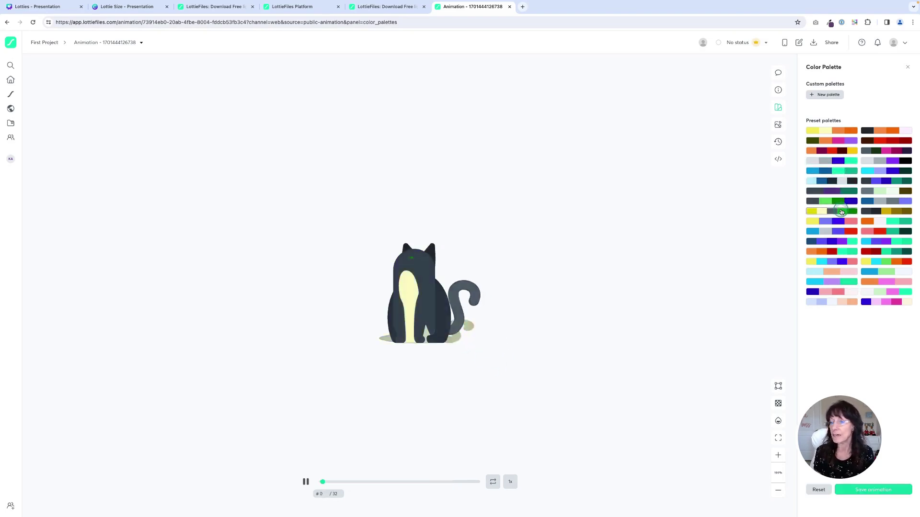
left_click(841, 241)
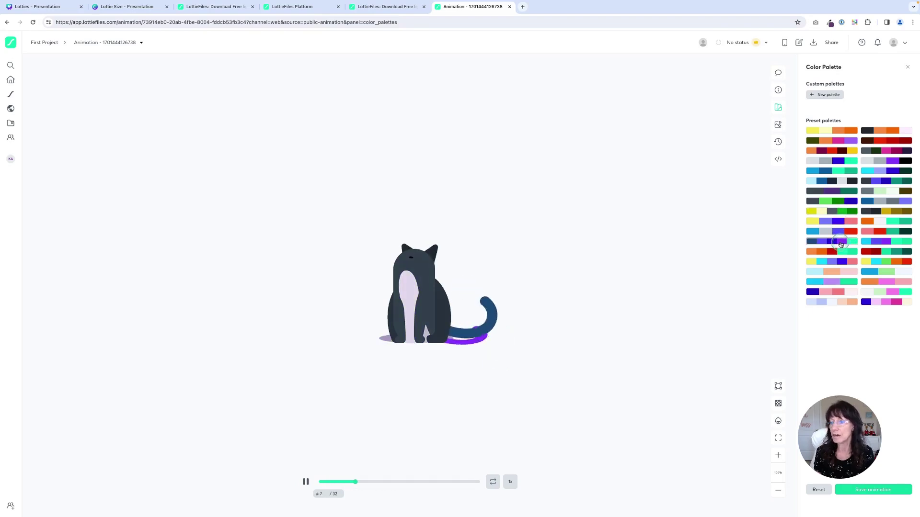
left_click(839, 272)
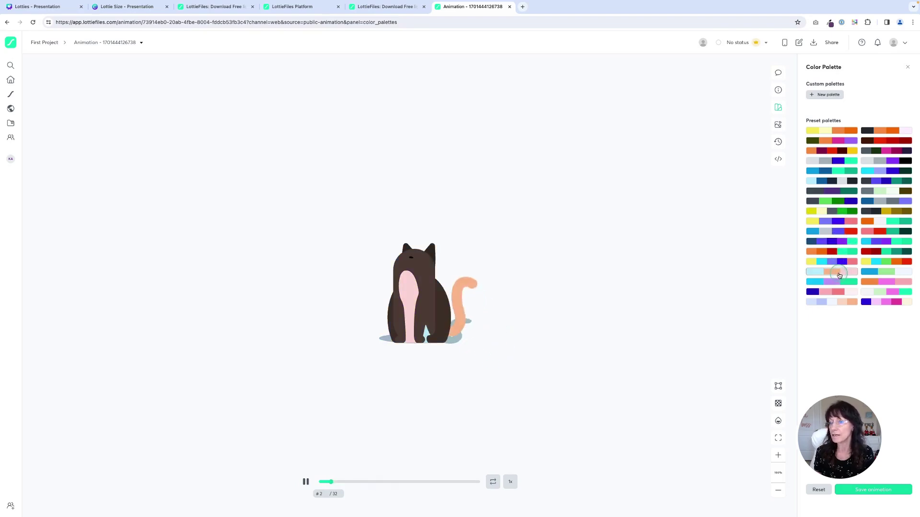
left_click(888, 231)
left_click(885, 181)
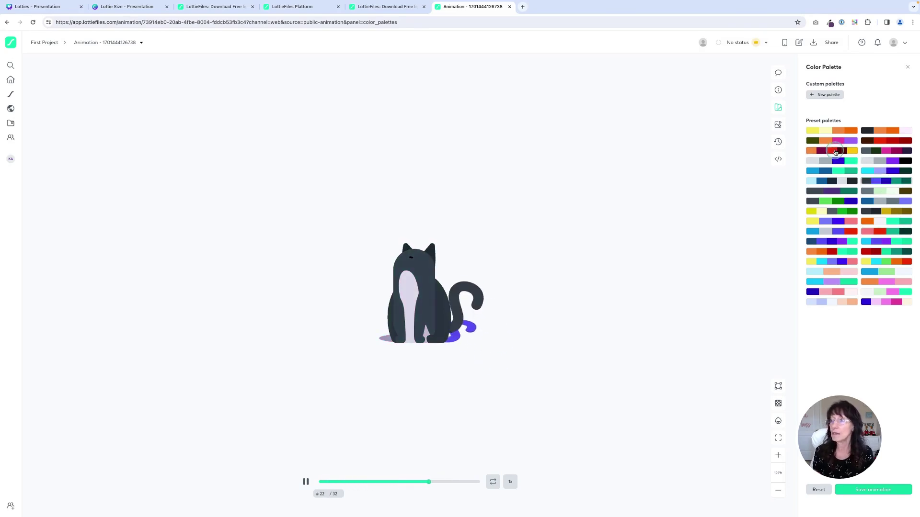
left_click(819, 490)
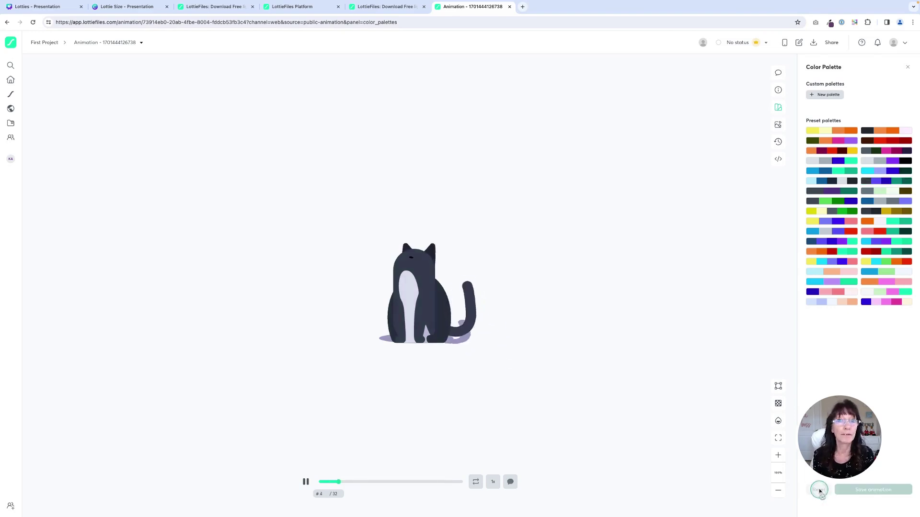
Add a new custom palette with a muted, greyish teal swatch, then pause the animation
left_click(832, 95)
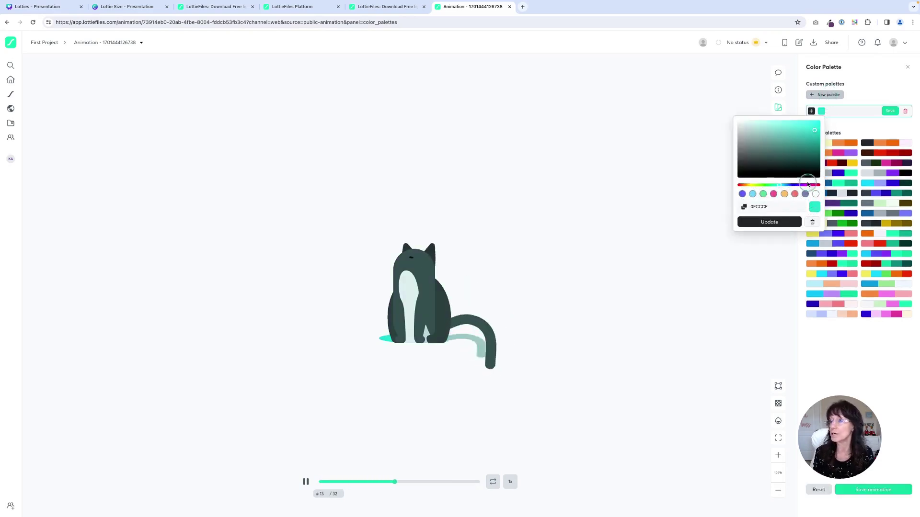
left_click(805, 134)
left_click_drag(805, 134, 781, 136)
left_click(777, 223)
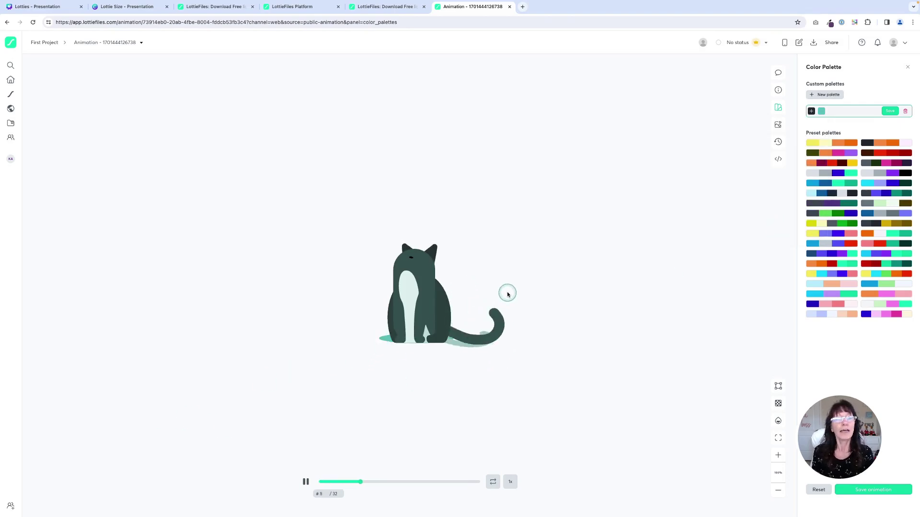
left_click(307, 482)
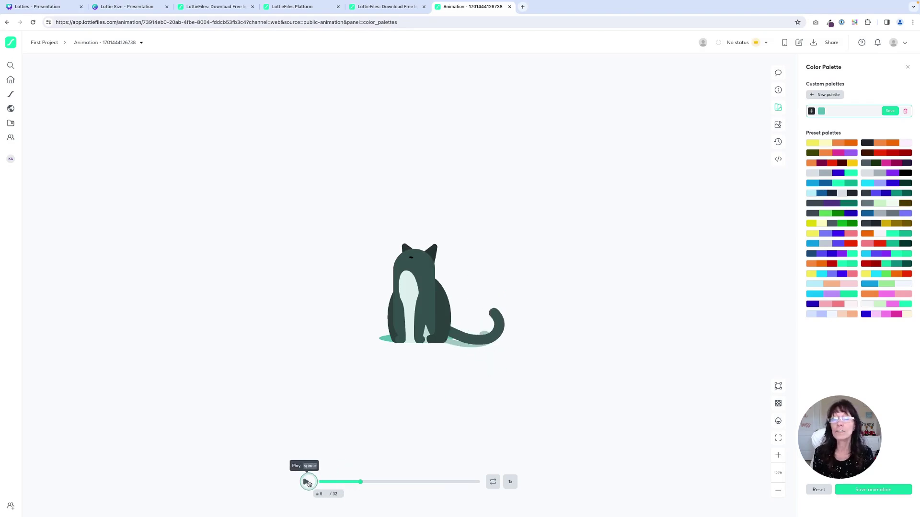
Load the Loader cat in Lottie Editor, pause it, and select the ear and rear body layers
left_click(799, 44)
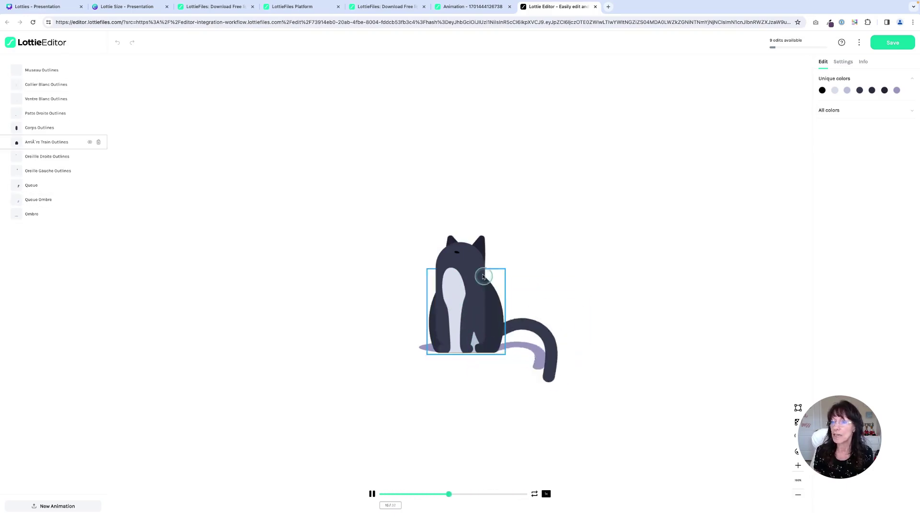
left_click(372, 494)
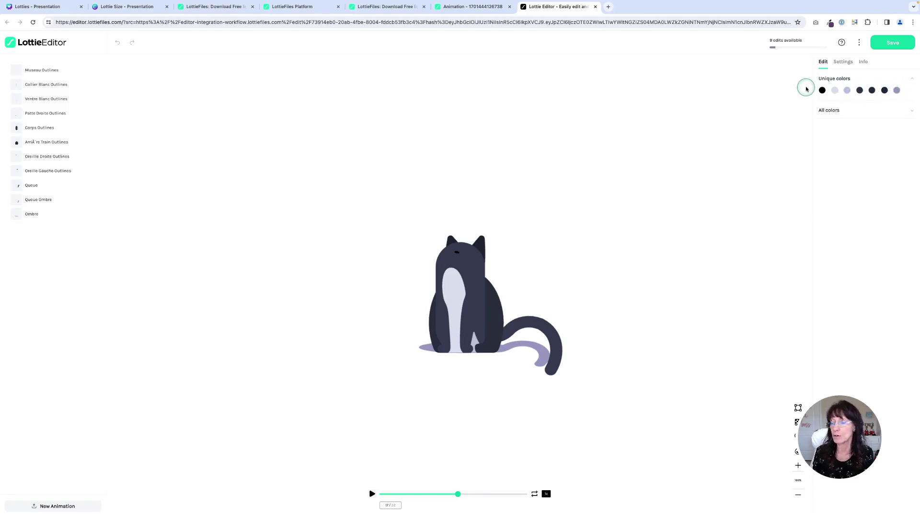
left_click(481, 246)
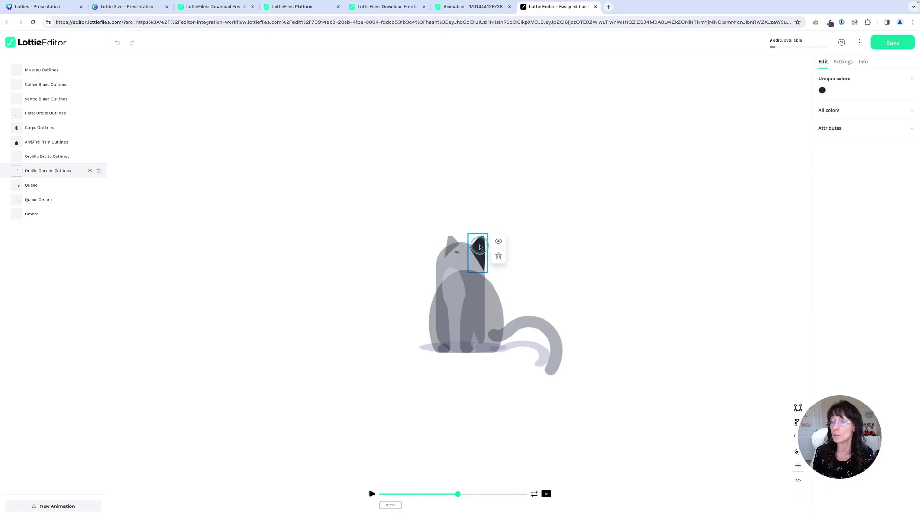
left_click(452, 244)
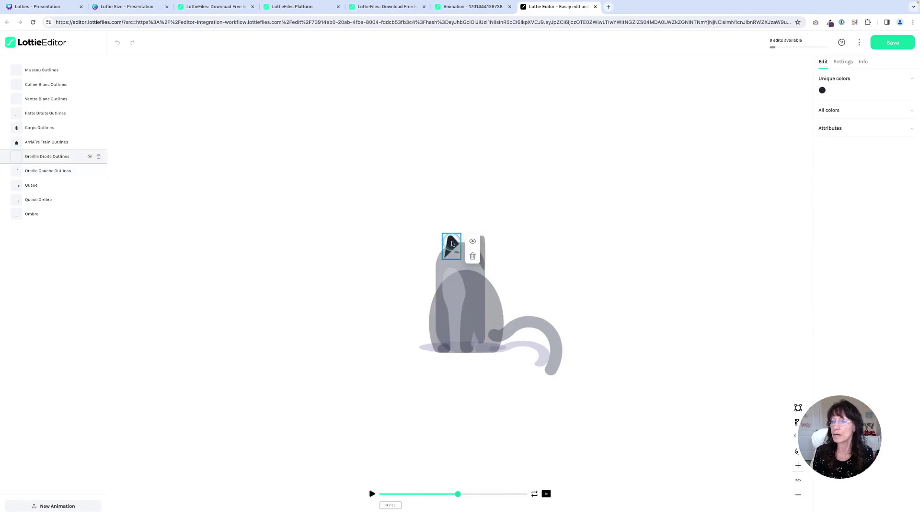
left_click(488, 296)
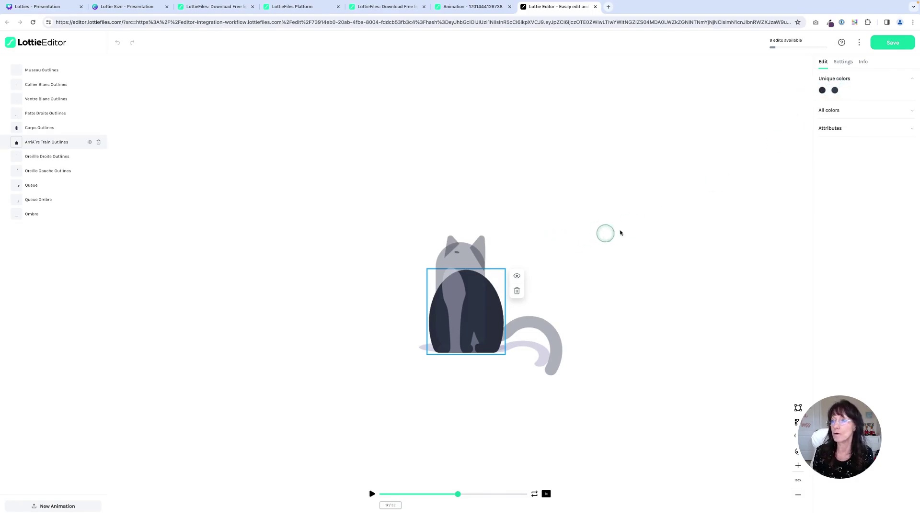
Recolour the cat's belly to mint green and lighten the tail to a soft blue-purple
left_click(454, 292)
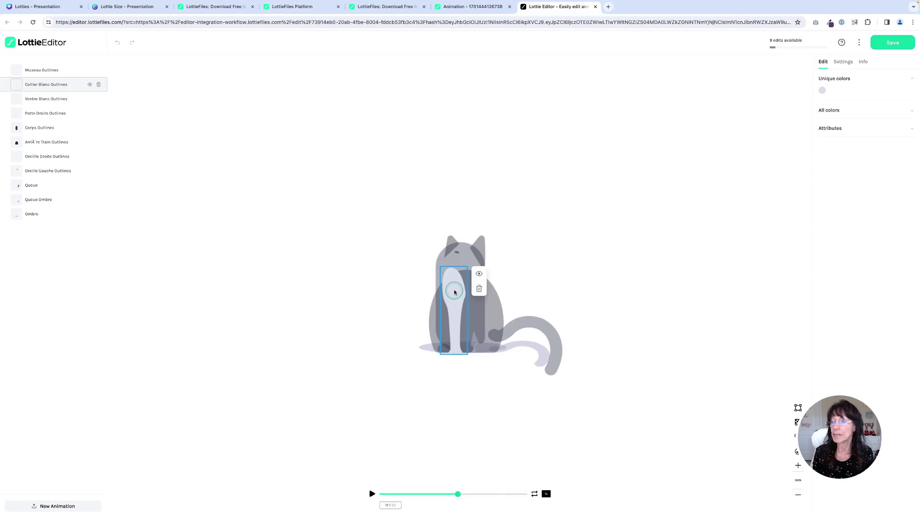
left_click(822, 91)
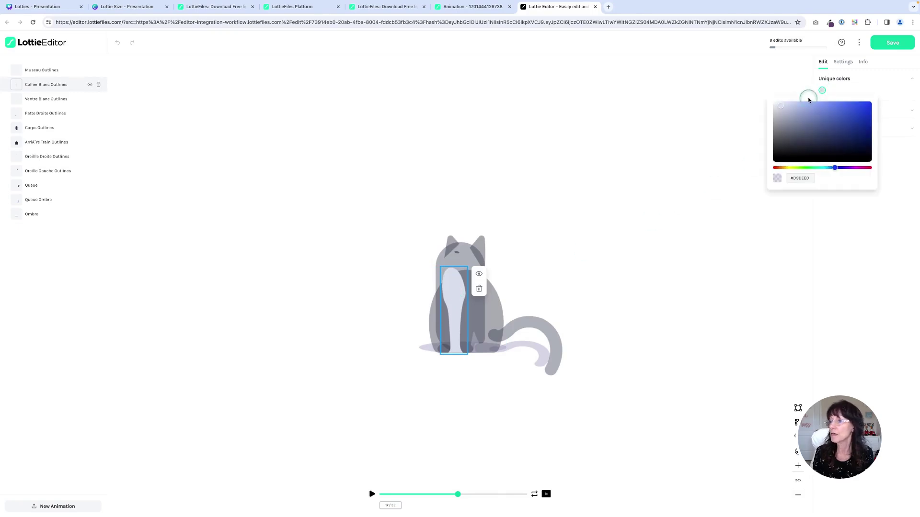
left_click_drag(835, 169, 818, 168)
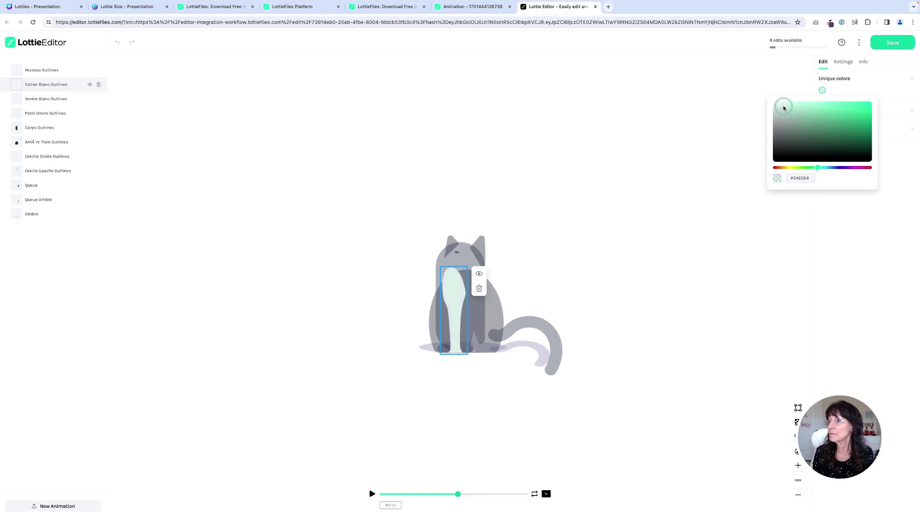
left_click(642, 207)
left_click(460, 297)
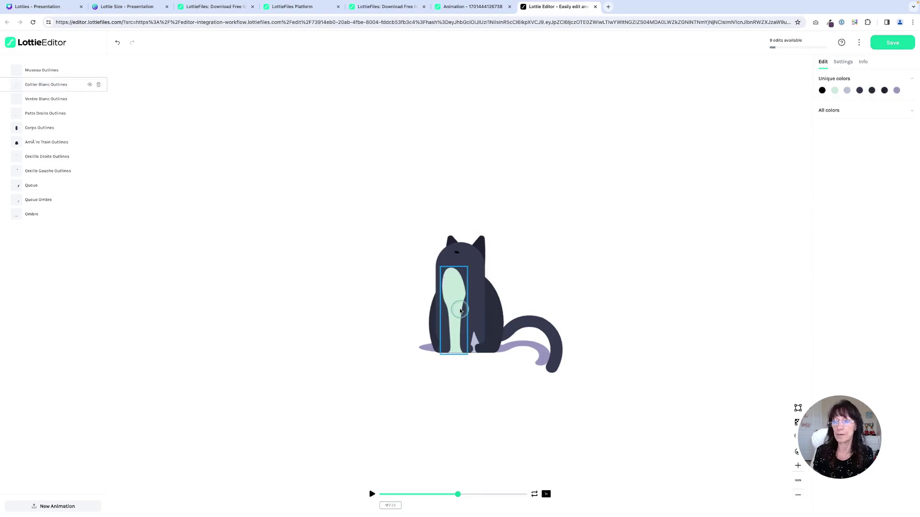
left_click(522, 327)
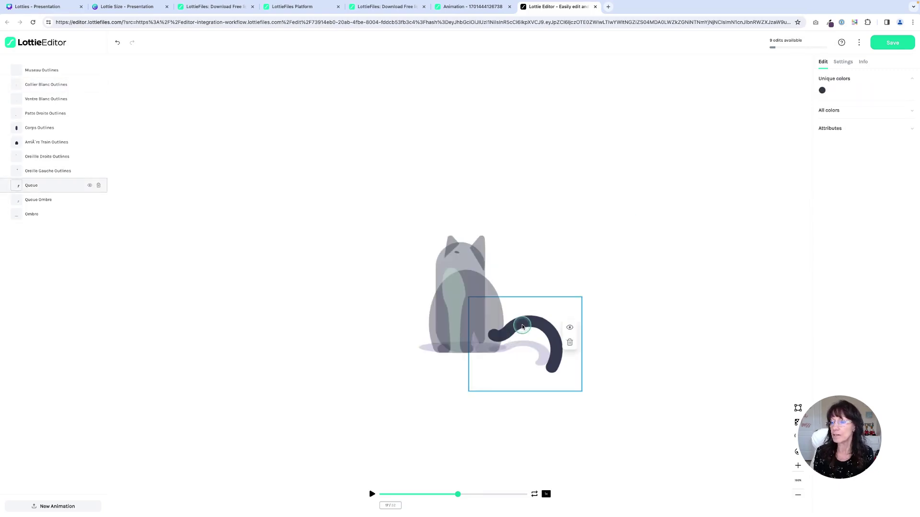
left_click(824, 91)
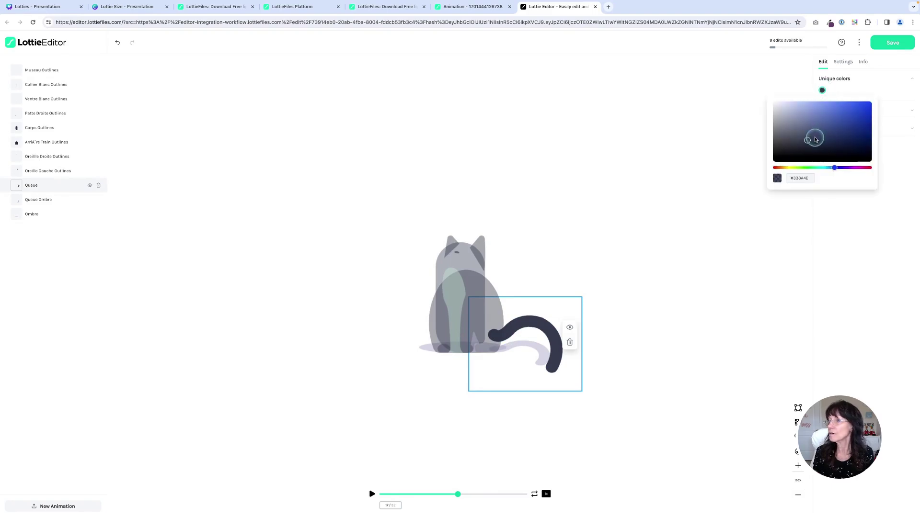
left_click_drag(808, 142, 808, 118)
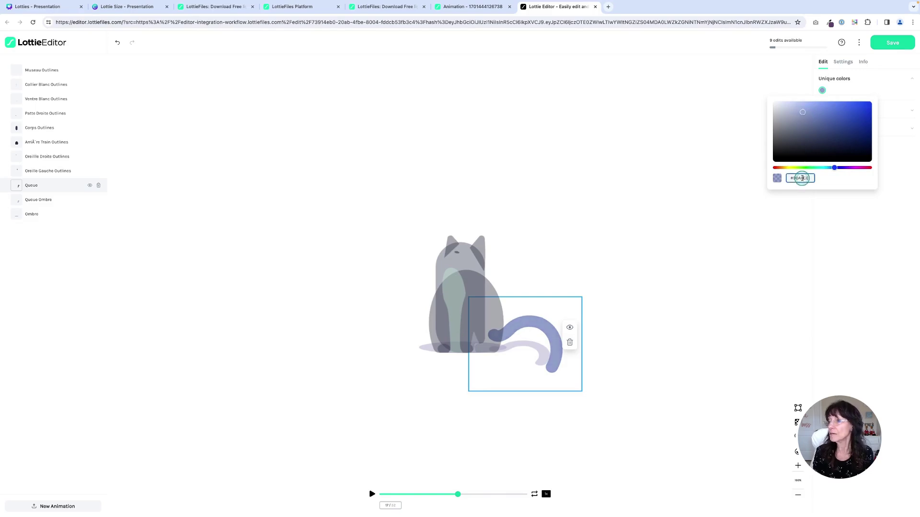
left_click(718, 176)
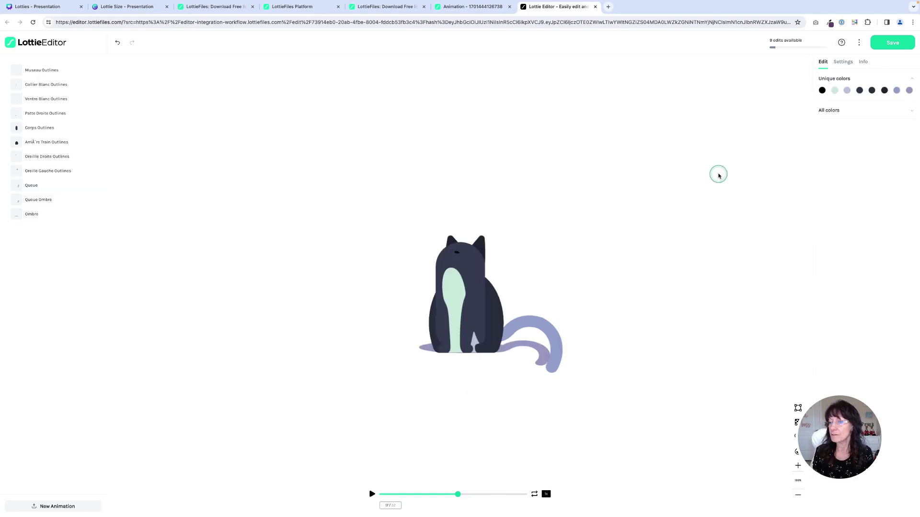
Make the Corps Outlines body light lavender and lighten the rear body to blue-purple
left_click(477, 304)
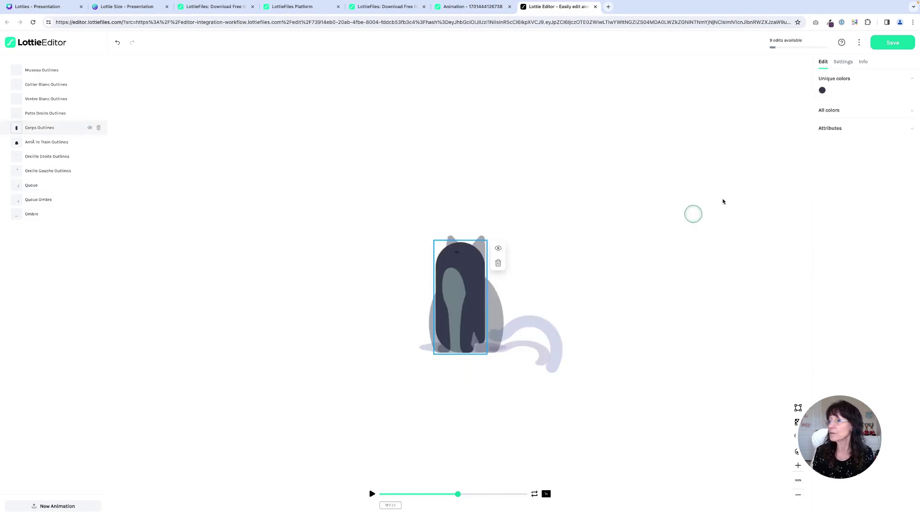
left_click(823, 92)
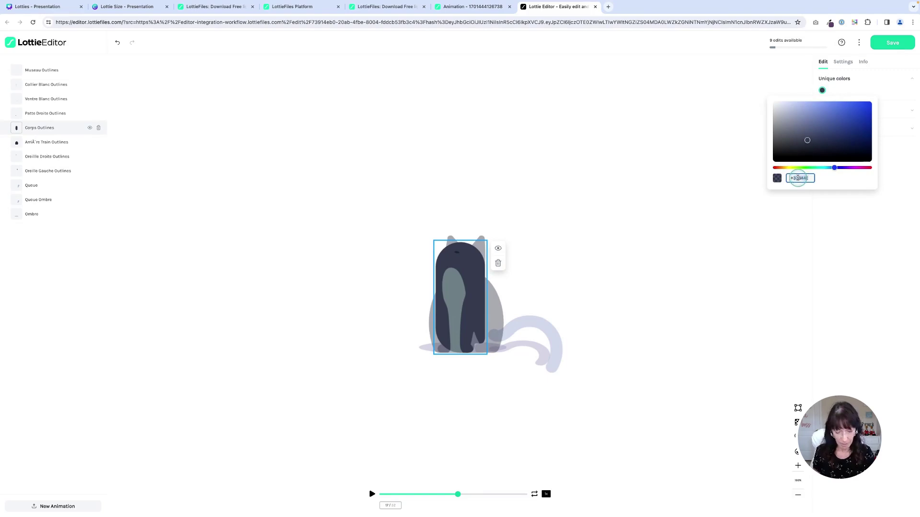
type("#9BA0C8")
left_click(701, 228)
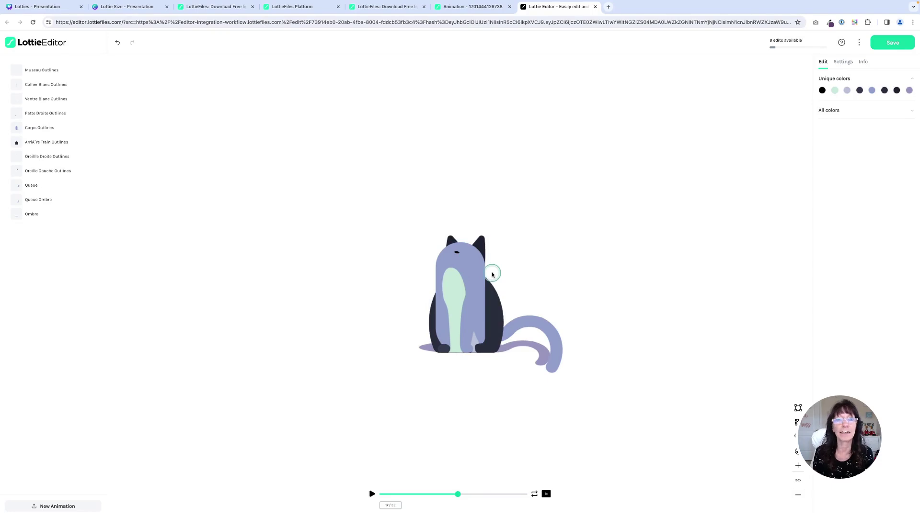
left_click(492, 319)
left_click(822, 90)
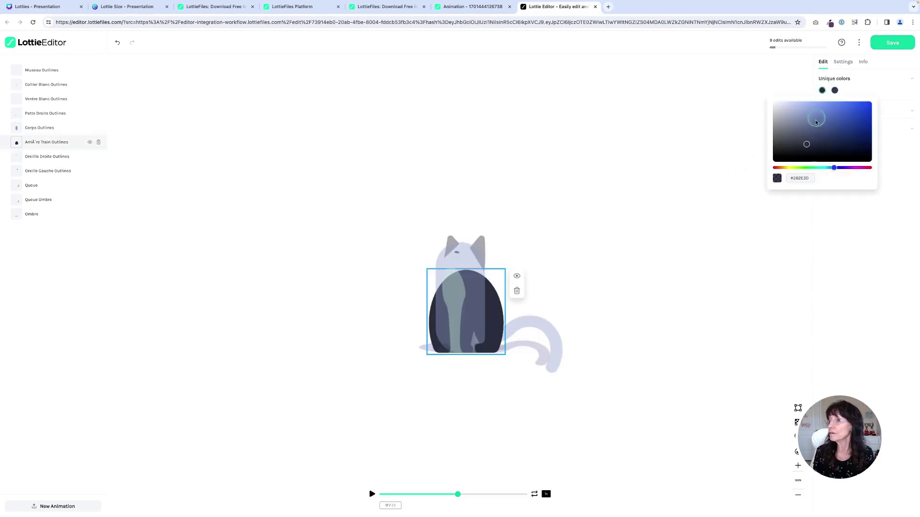
left_click_drag(808, 143, 817, 129)
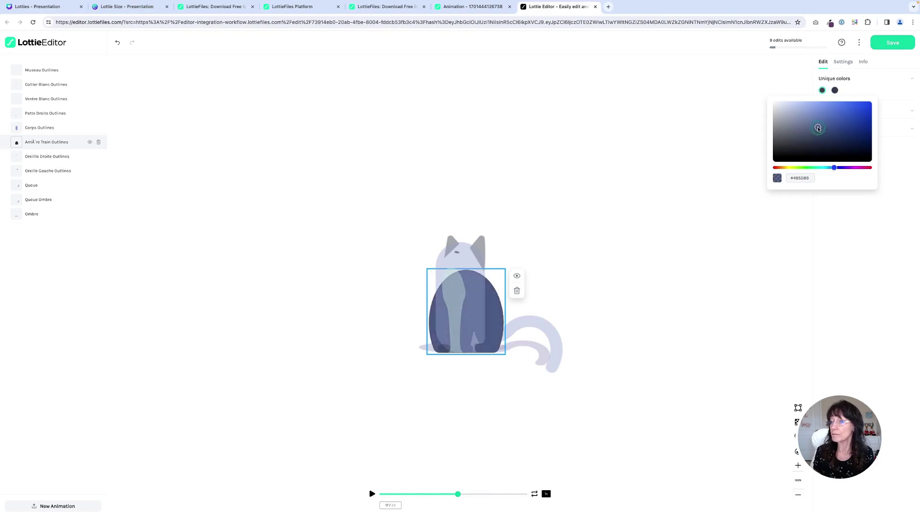
left_click(647, 246)
left_click(449, 353)
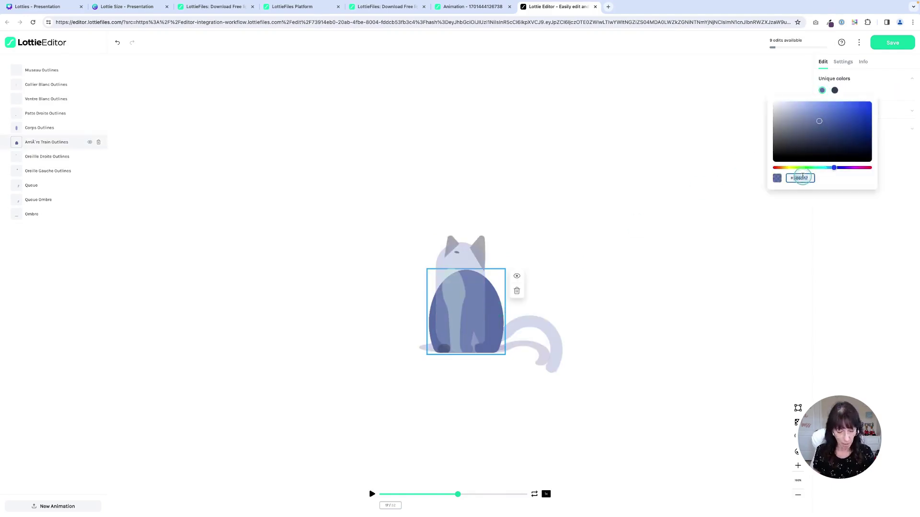
left_click(390, 364)
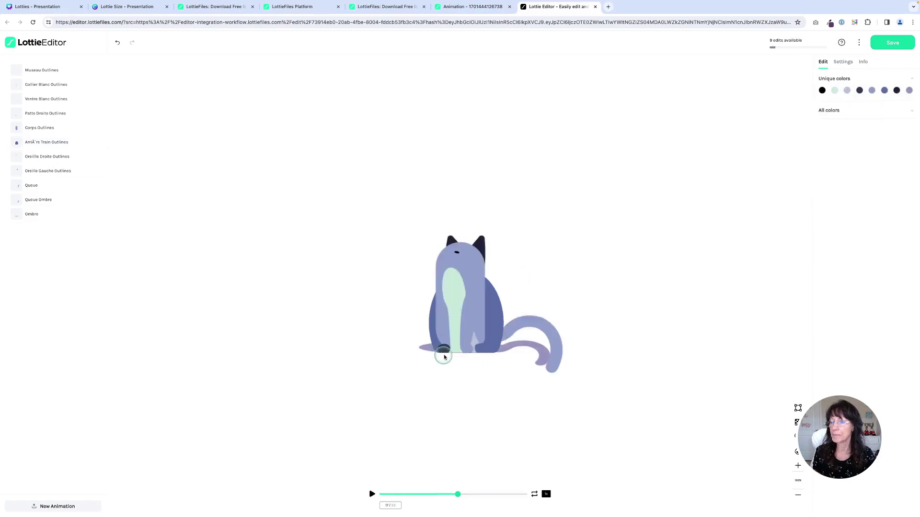
Check the right paw's colour, then recolour both ear layers to purple #586EA7
left_click(443, 348)
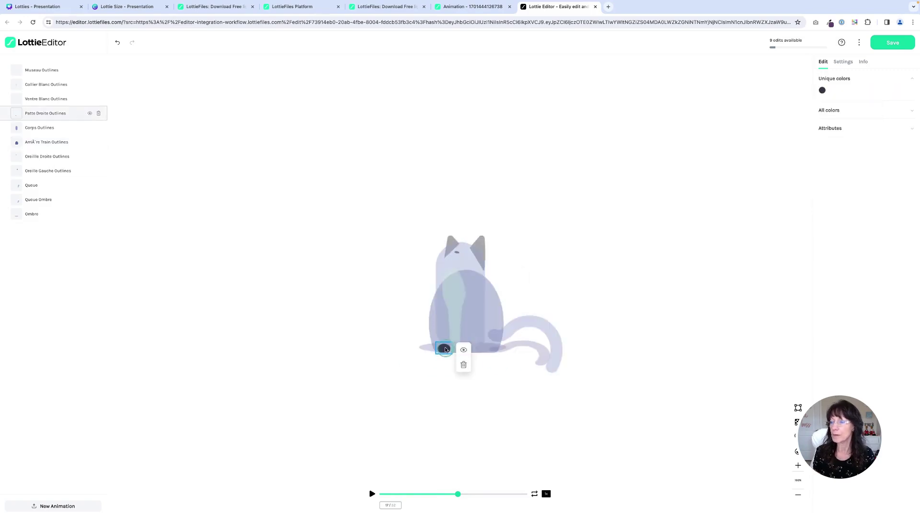
left_click(823, 91)
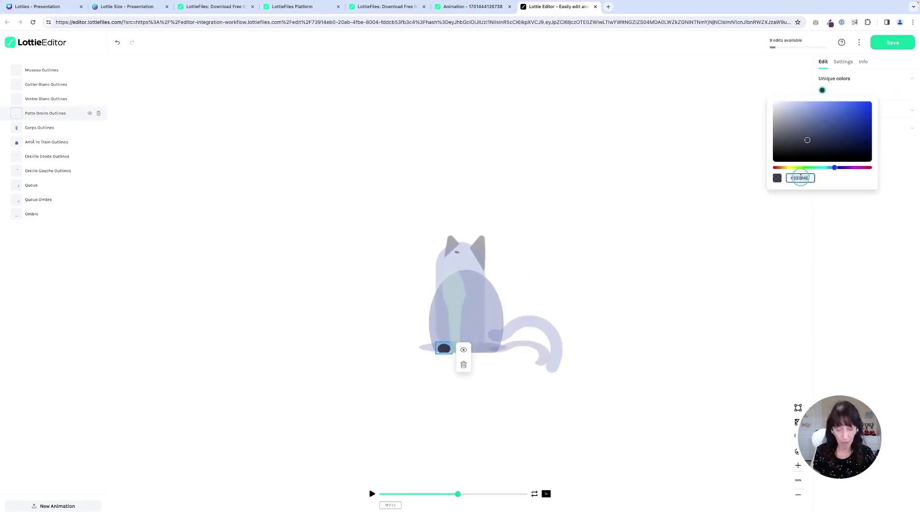
left_click(701, 251)
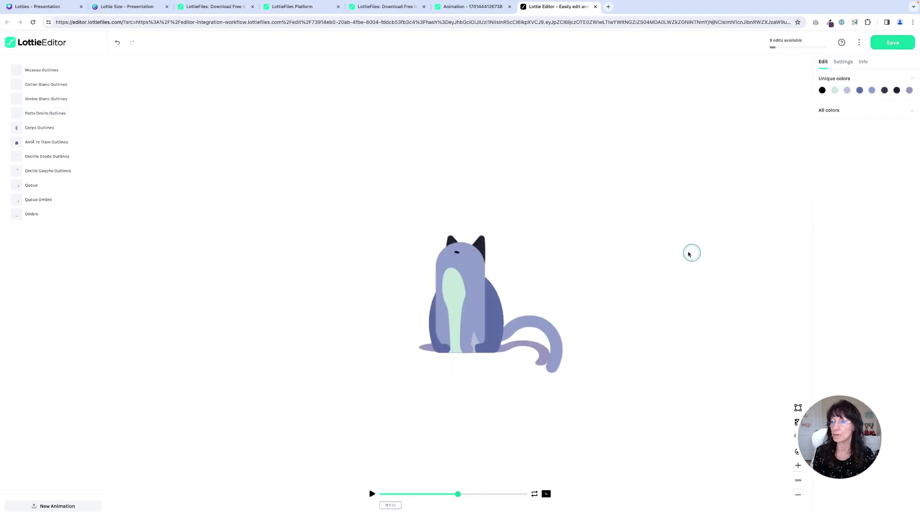
left_click(483, 247)
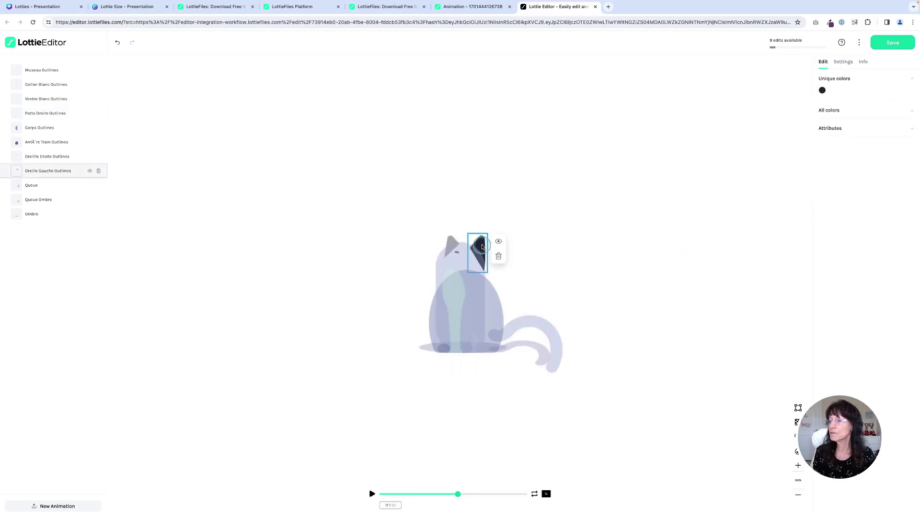
left_click(823, 91)
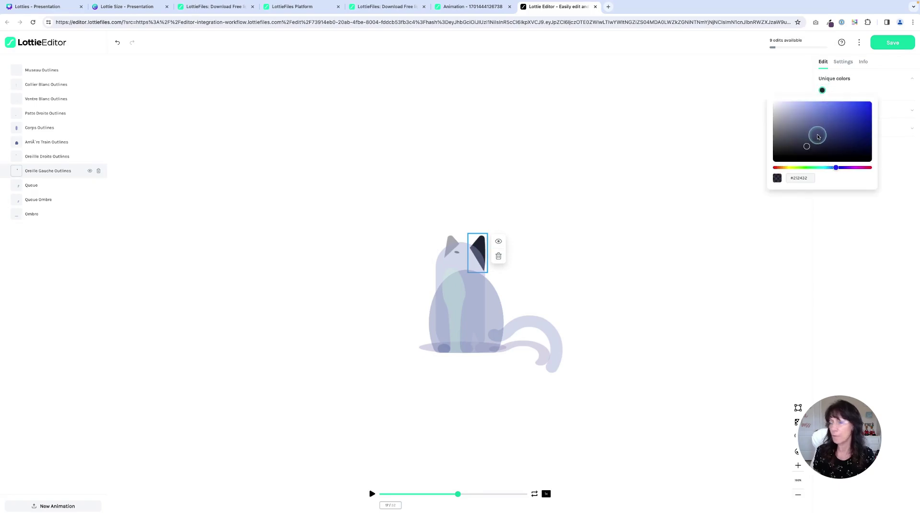
type("#586EA7")
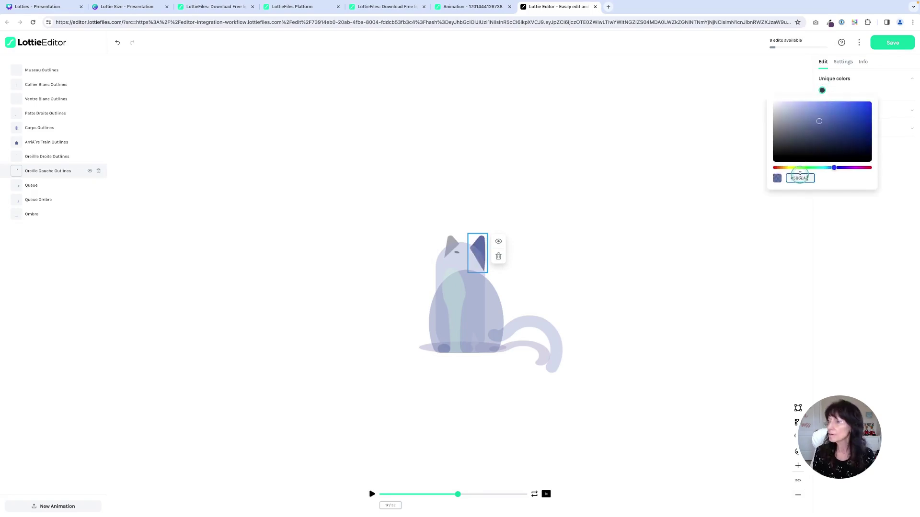
left_click(698, 165)
left_click(464, 239)
left_click(822, 91)
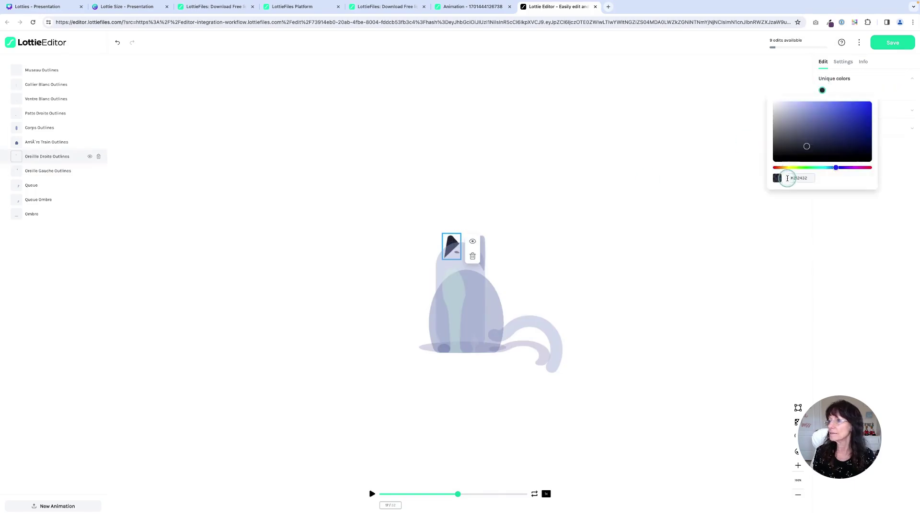
left_click(645, 236)
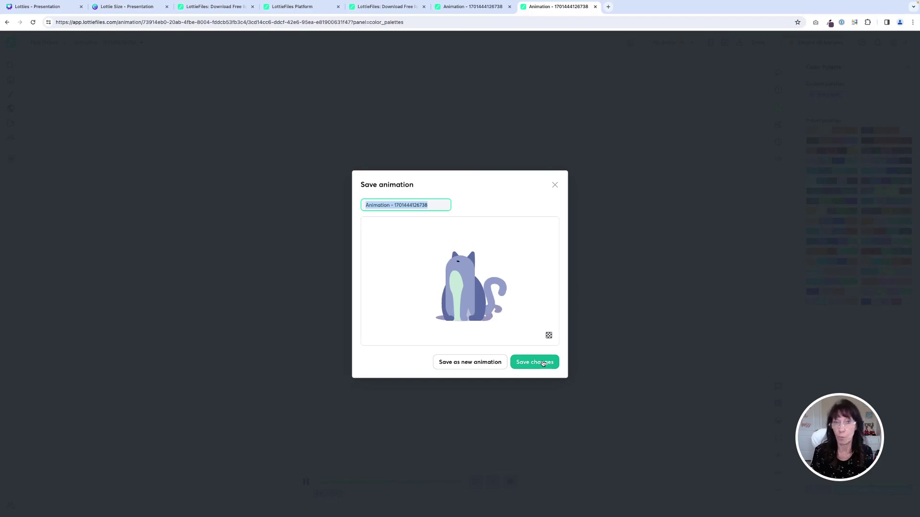
Save the recoloured cat as a new animation with First Project as the upload location
left_click(452, 363)
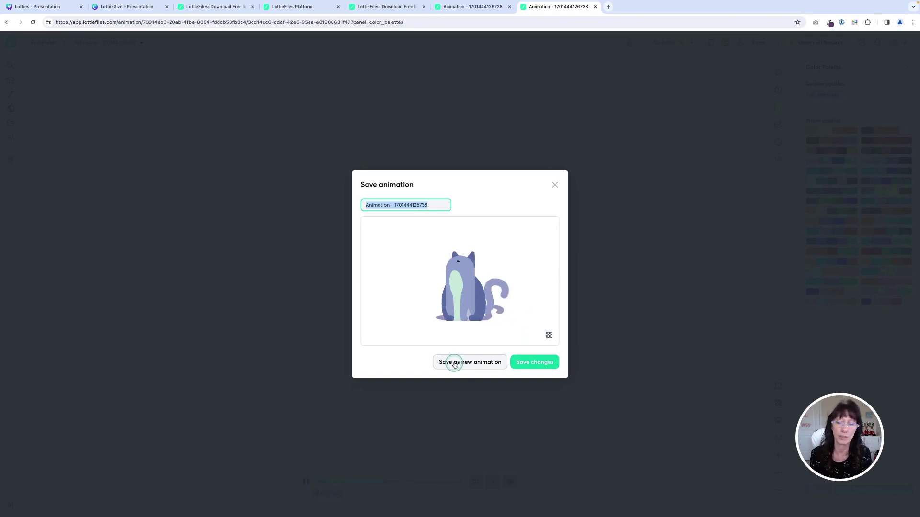
left_click(455, 363)
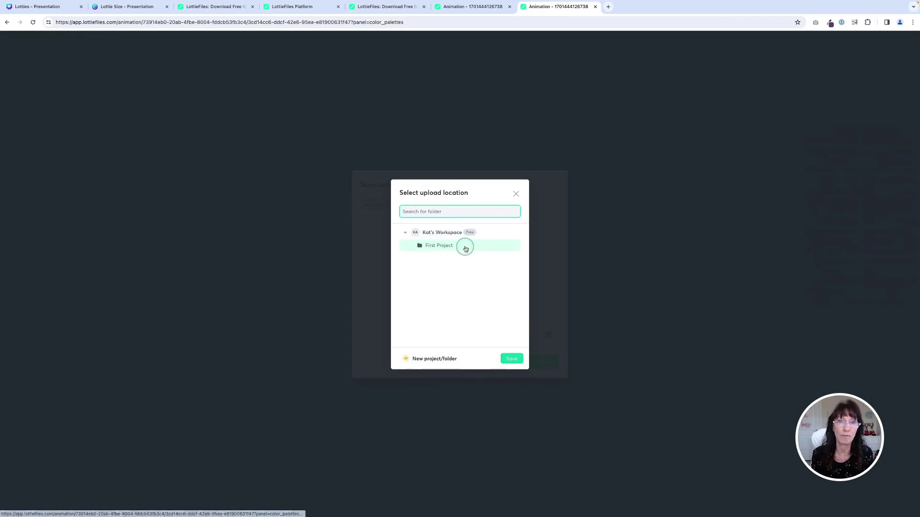
left_click(517, 358)
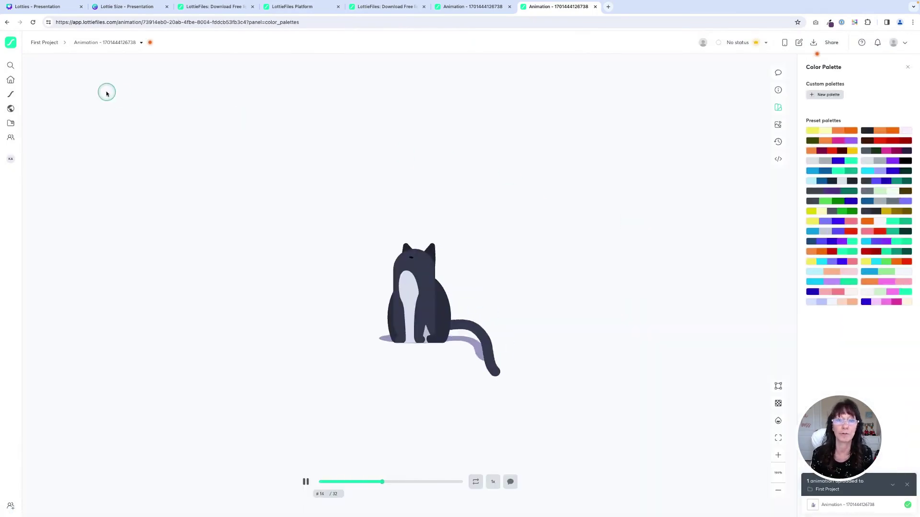
Leave the editor for the LottieFiles Dashboard via the logo
left_click(13, 43)
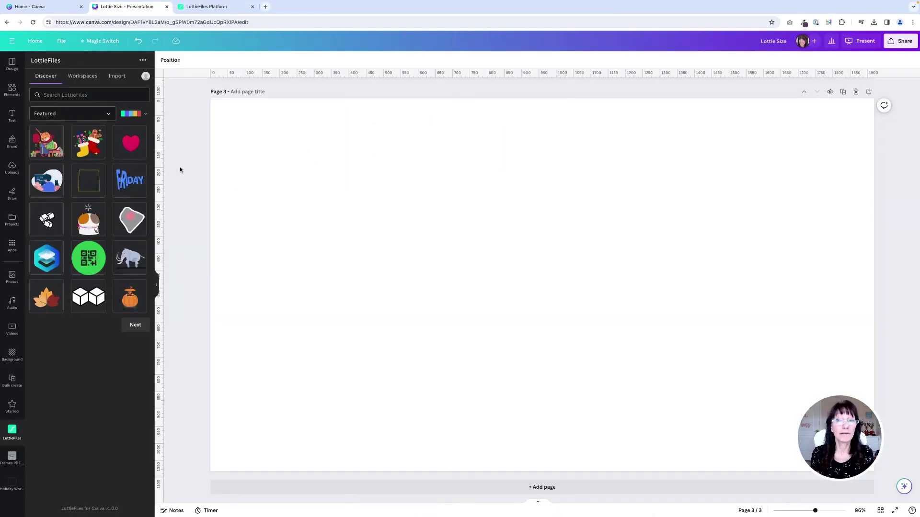
Back in the Canva design, show the LottieFiles Workspaces tab with First Project and First Collection
left_click(219, 8)
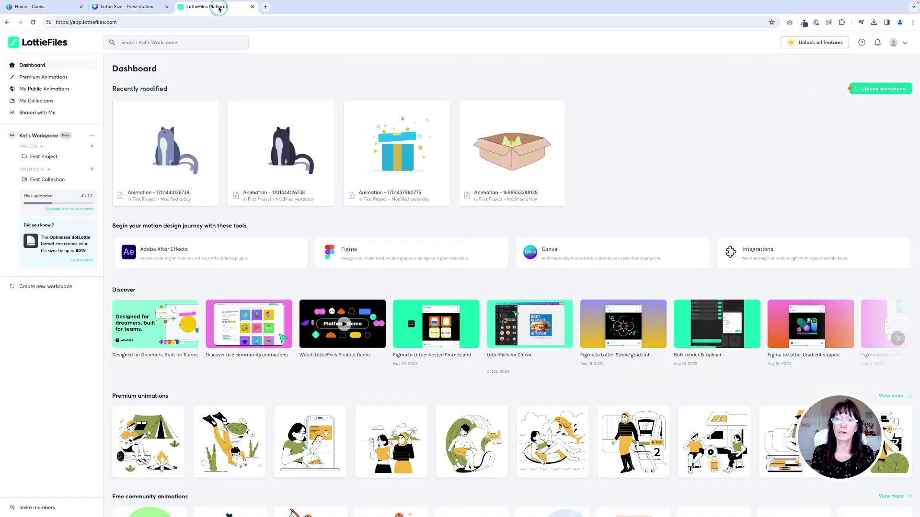
left_click(156, 10)
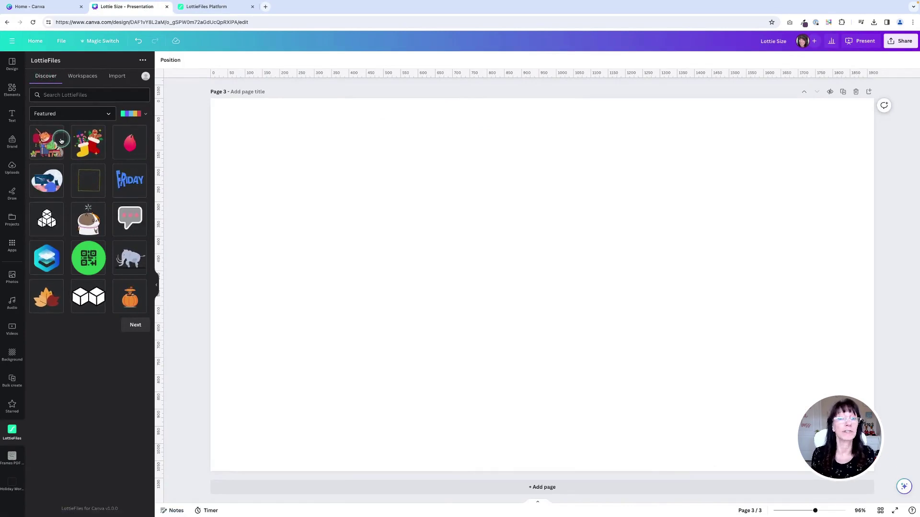
left_click(84, 79)
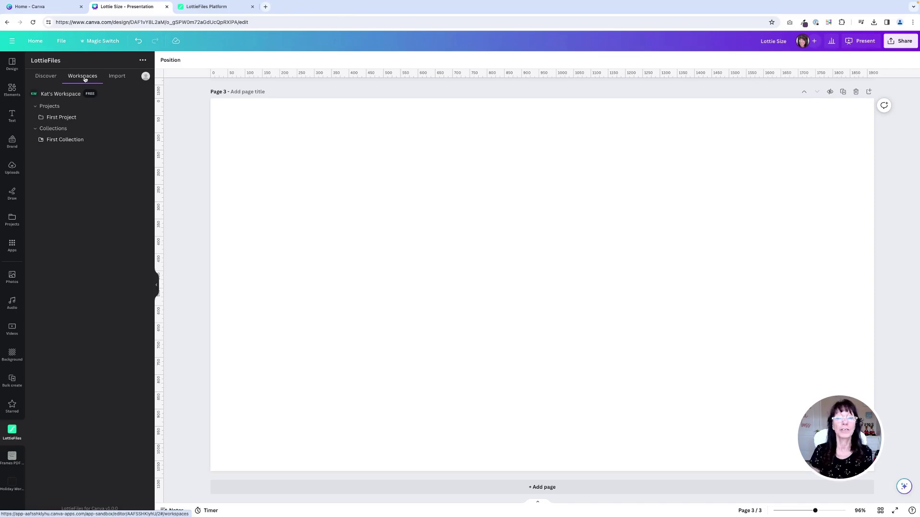
left_click(206, 7)
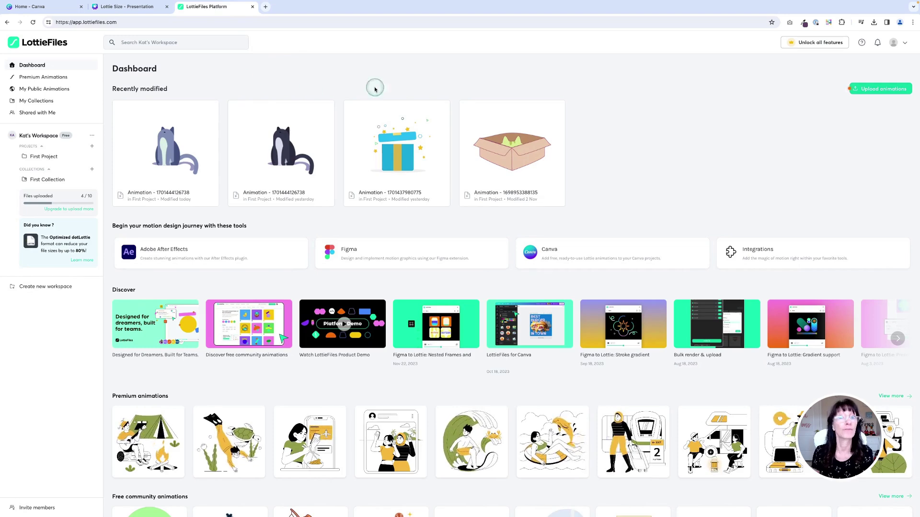
left_click(125, 6)
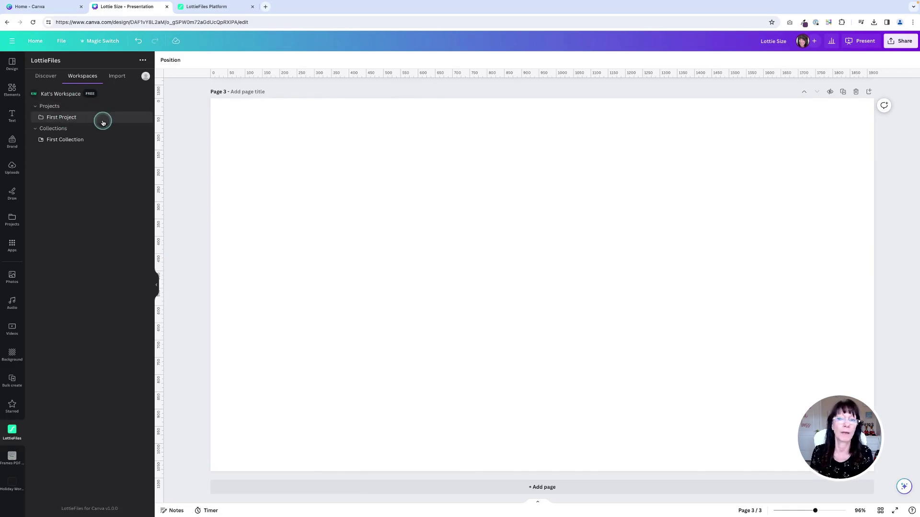
left_click(209, 7)
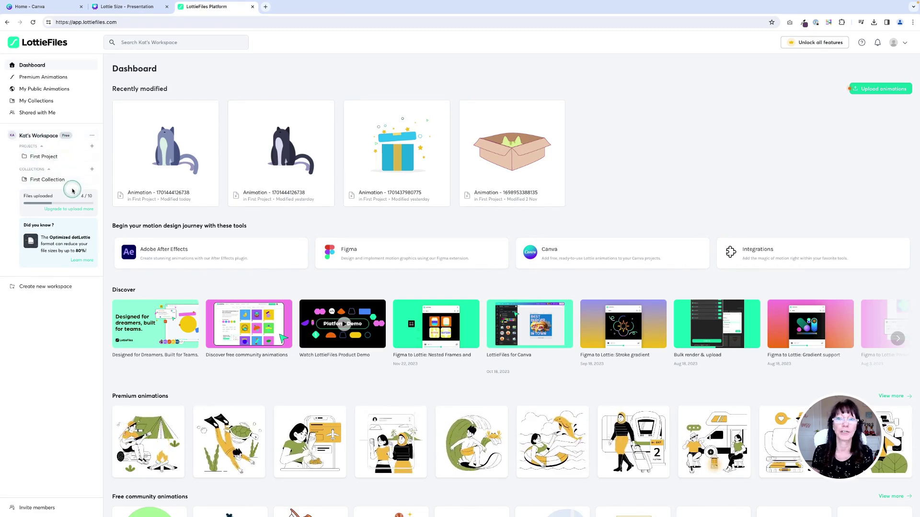
left_click(139, 7)
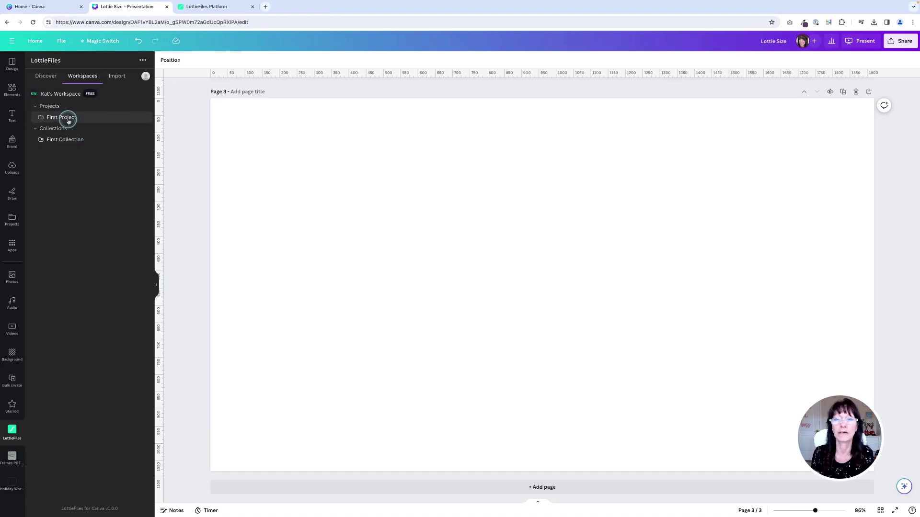
Open First Project in the LottieFiles panel to list its four animations, checking the LottieFiles tab
left_click(100, 120)
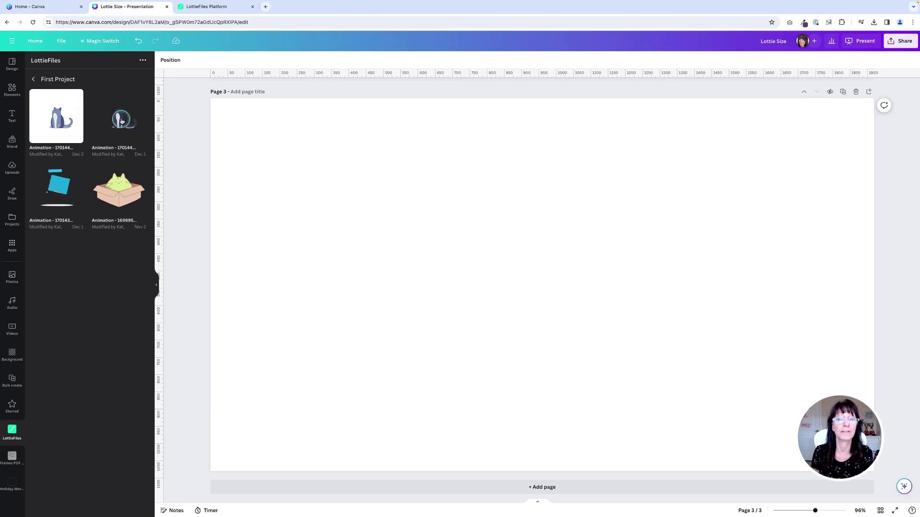
left_click(211, 8)
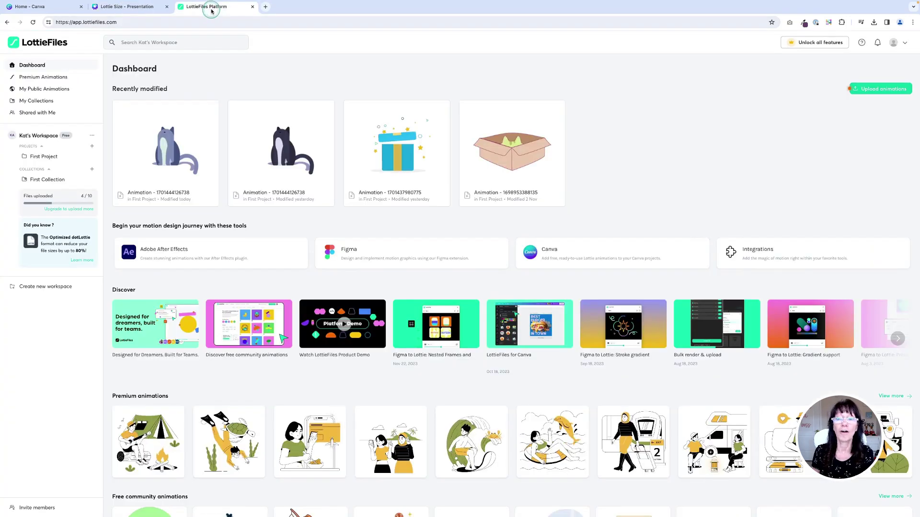
left_click(151, 9)
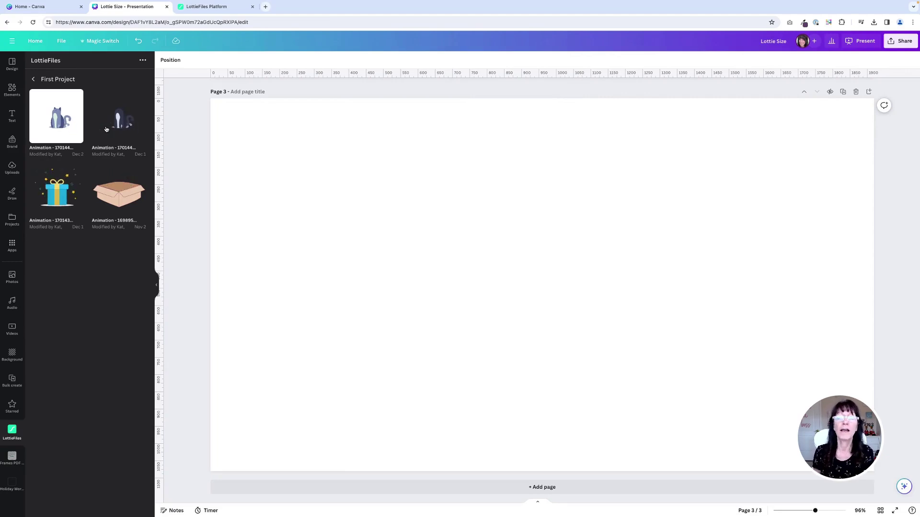
left_click(205, 8)
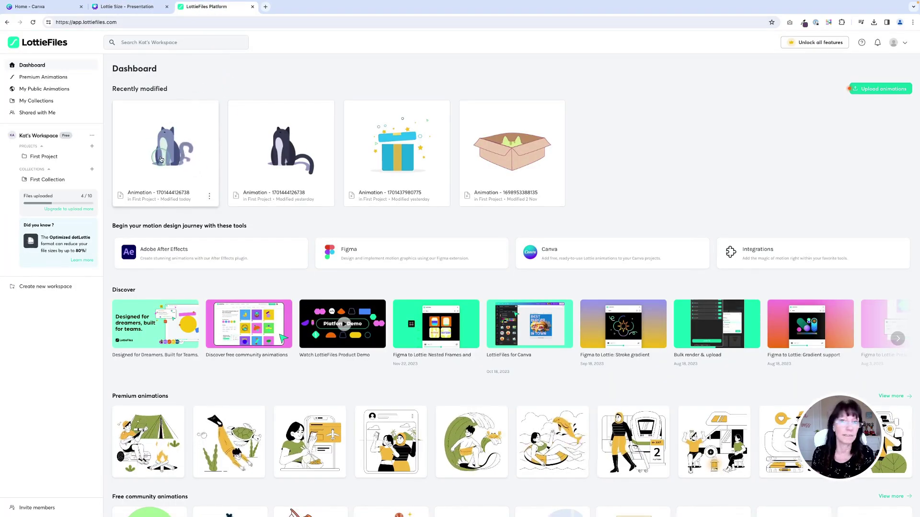
left_click(136, 9)
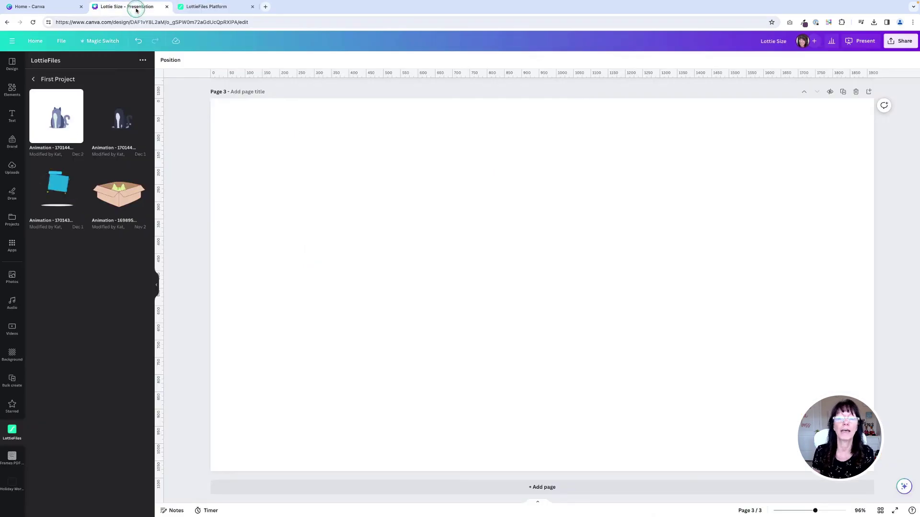
Add the purple cat animation to page 3, then navigate back to the Discover animations
left_click(57, 117)
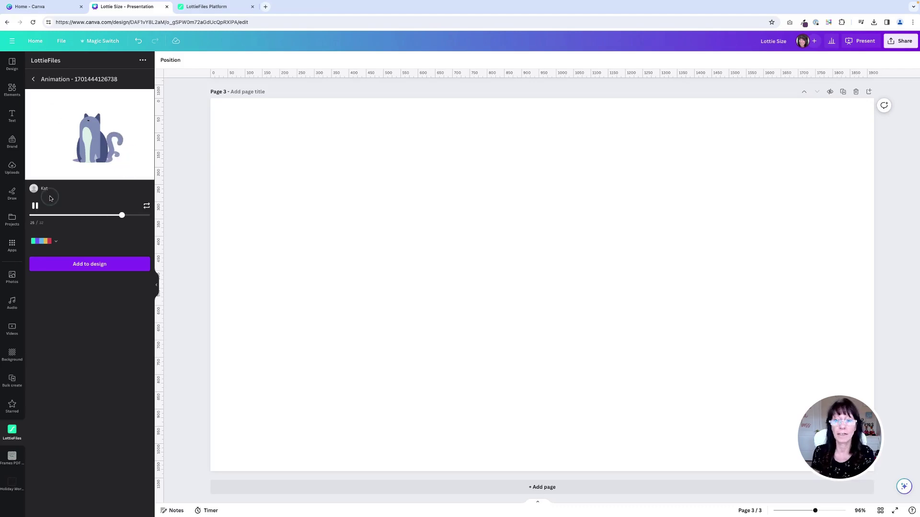
left_click(116, 266)
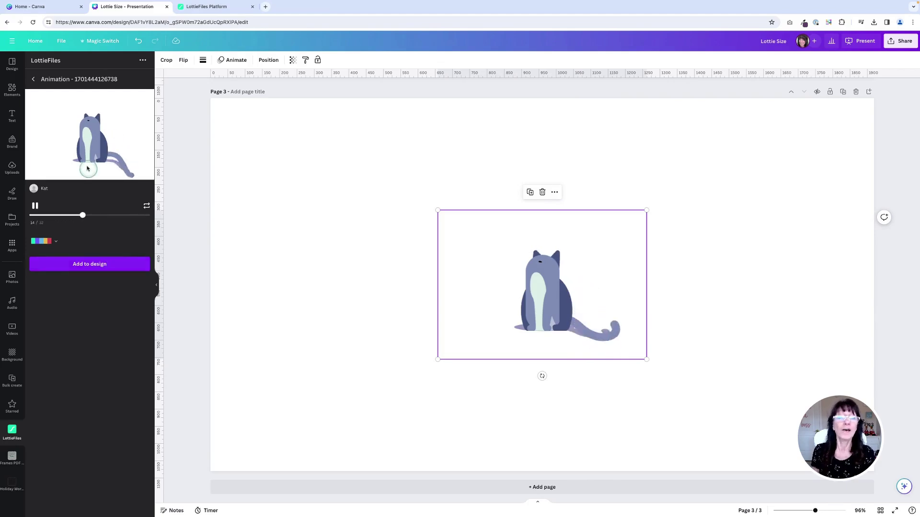
left_click(34, 81)
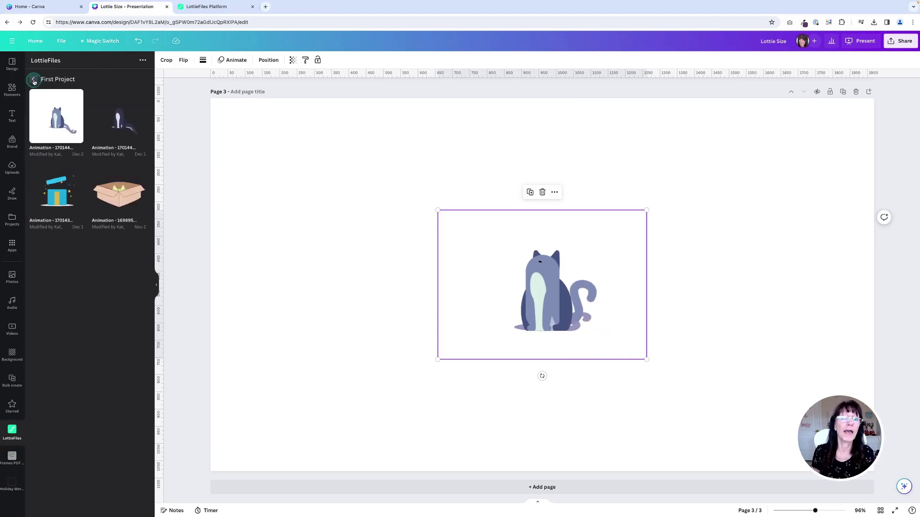
left_click(34, 80)
left_click(34, 80)
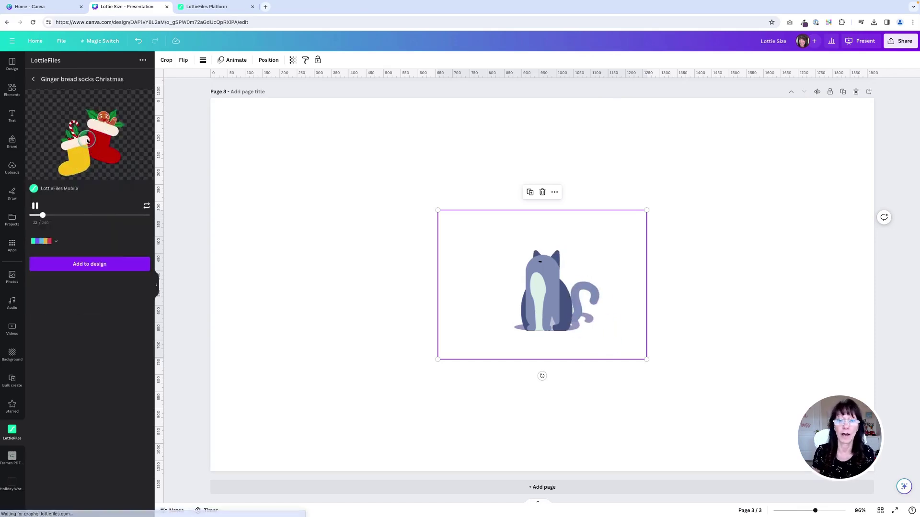
List the preset and custom palettes for the Ginger bread socks Christmas animation
left_click(53, 241)
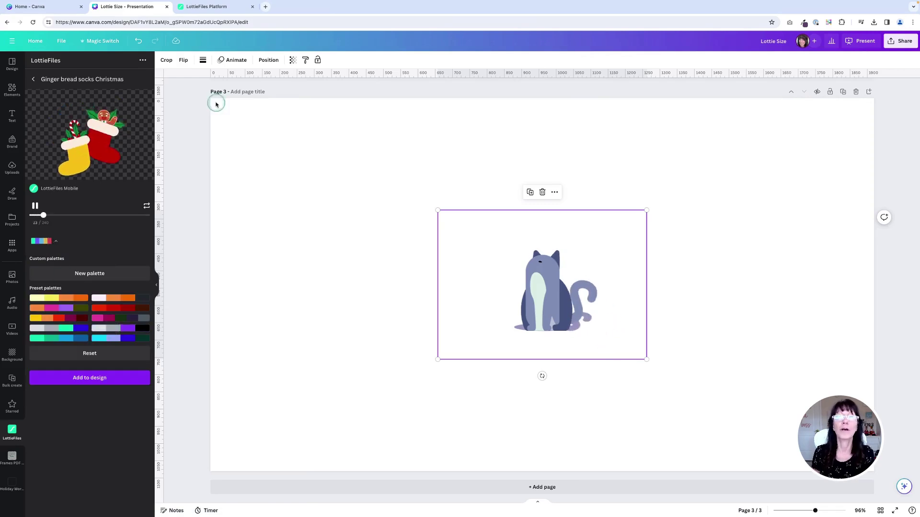
left_click(210, 10)
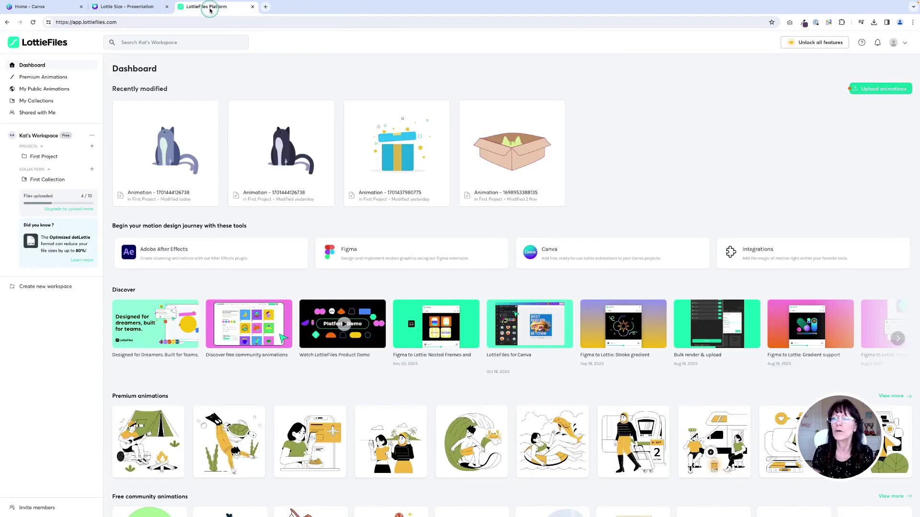
left_click(139, 8)
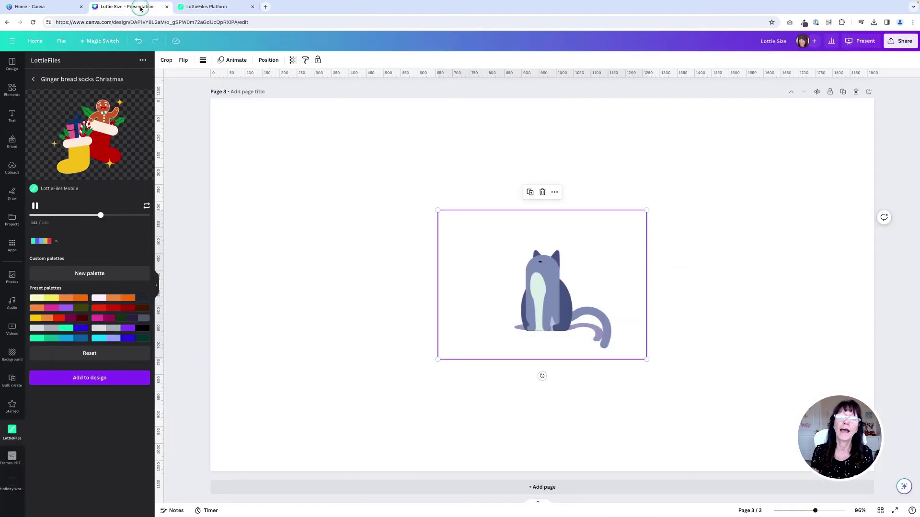